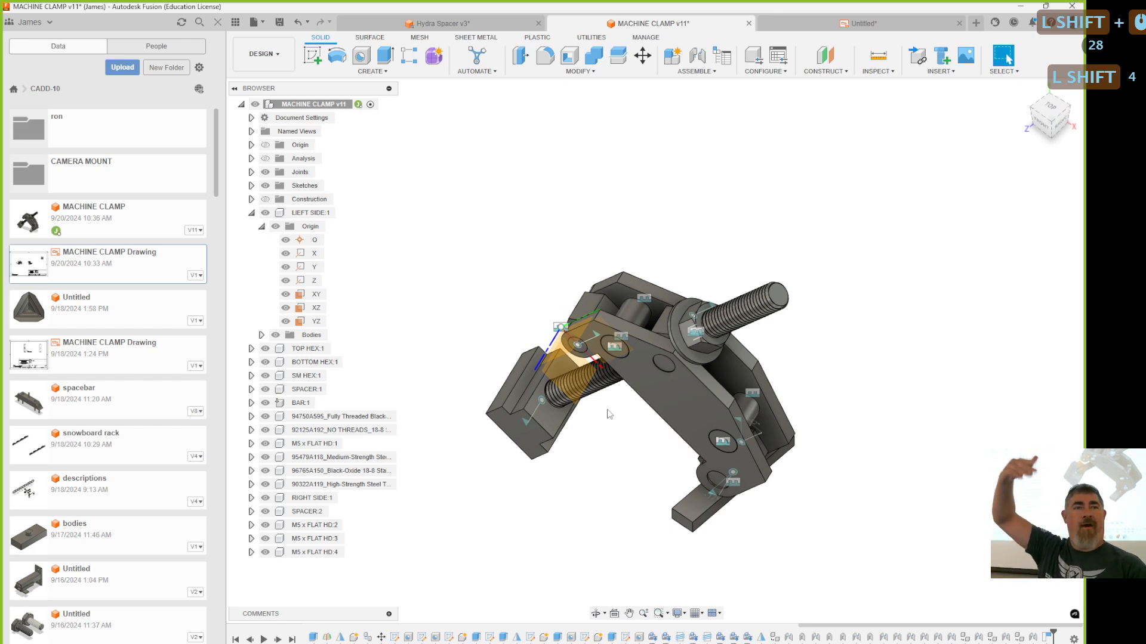
- Collapse the LIEFT SIDE component and its Origin folder in the browser tree
{"action": "middle_click_drag", "start_coordinate": [609, 414], "coordinate": [611, 206], "text": "shift"}
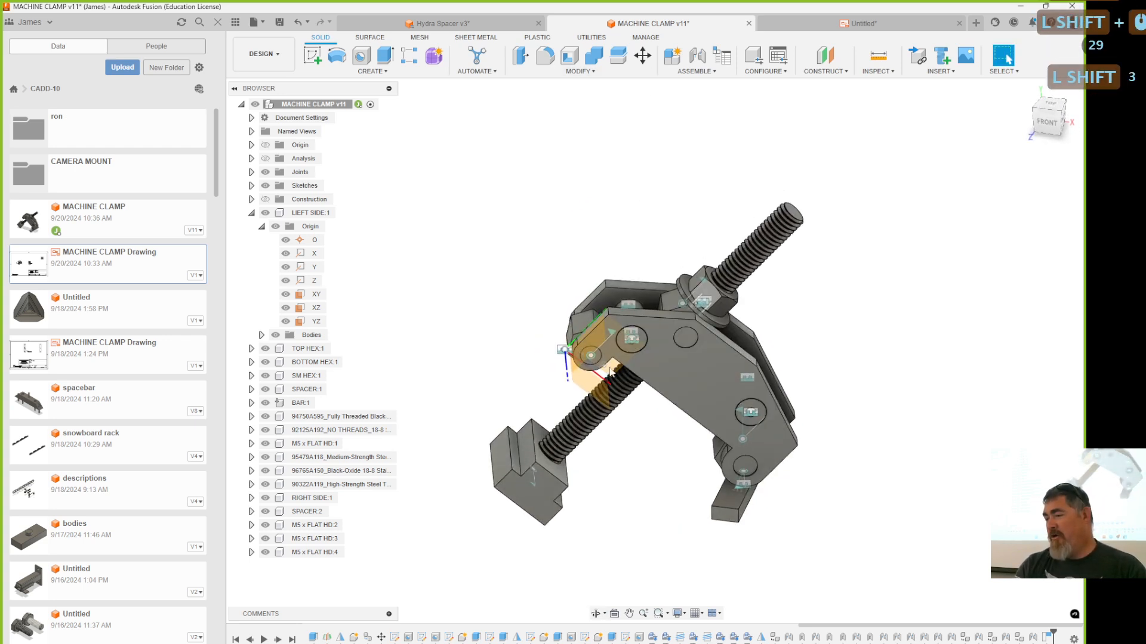
{"action": "left_click", "coordinate": [612, 376]}
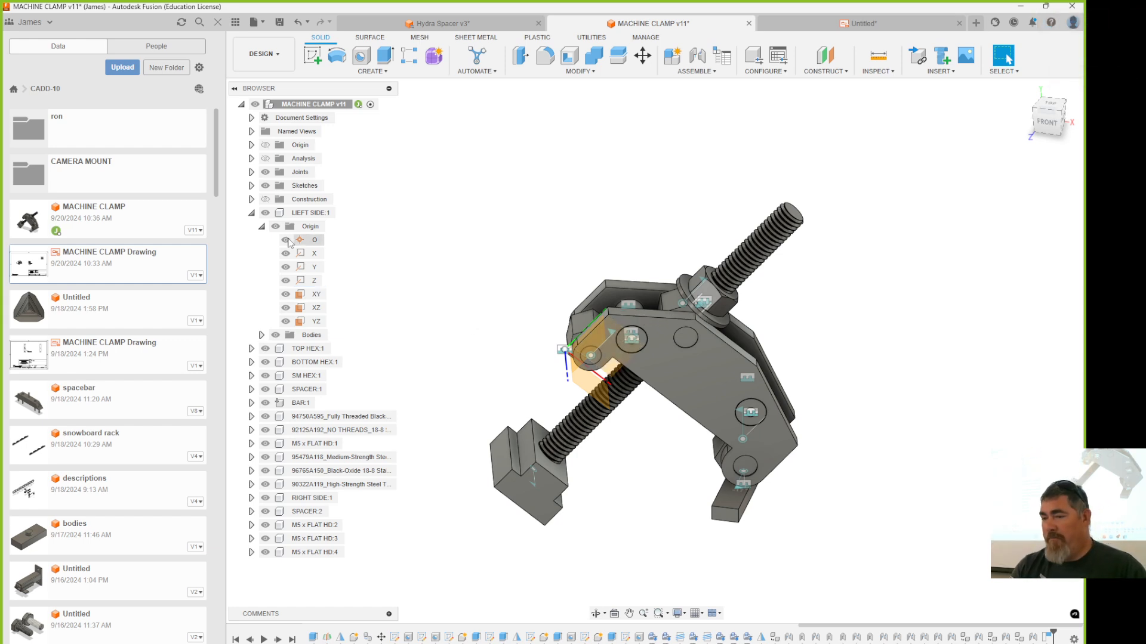
{"action": "left_click", "coordinate": [261, 226]}
{"action": "left_click", "coordinate": [252, 212]}
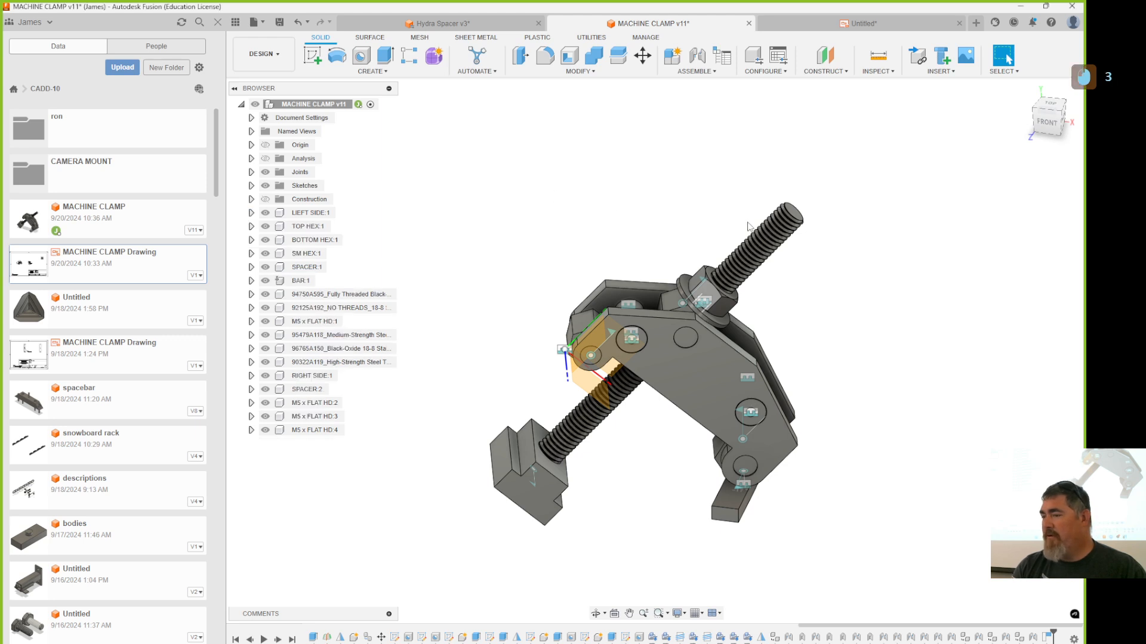
- Open the untitled drawing and try the FRONT and Right orientations for the LIEFT SIDE sheet's base view
{"action": "left_click", "coordinate": [800, 20]}
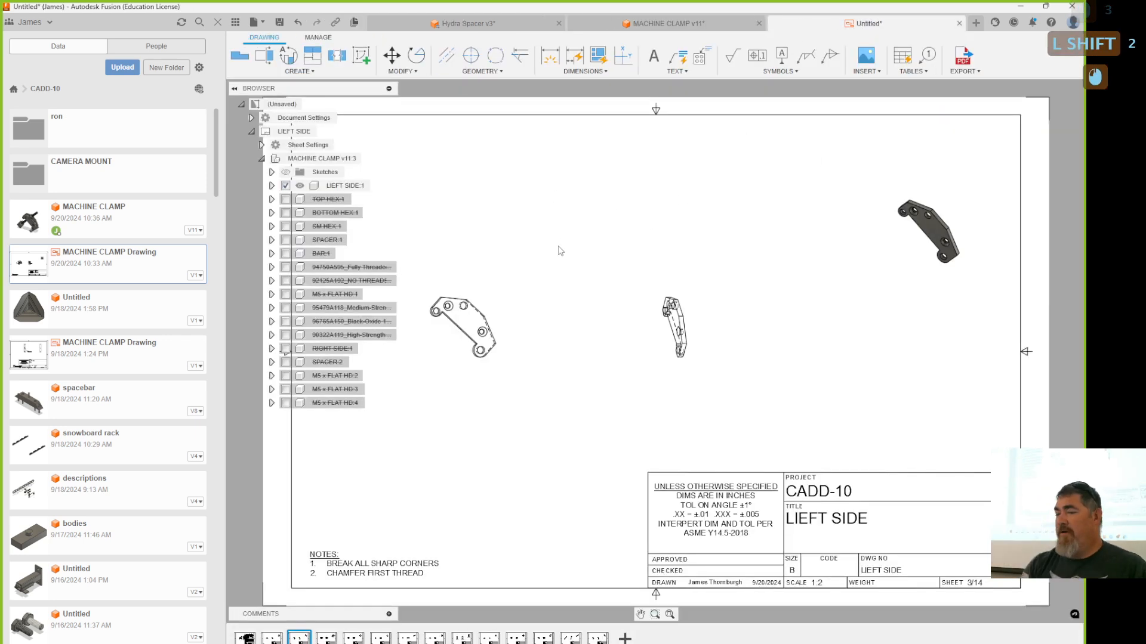
{"action": "left_click", "coordinate": [494, 300]}
{"action": "left_click", "coordinate": [1037, 121]}
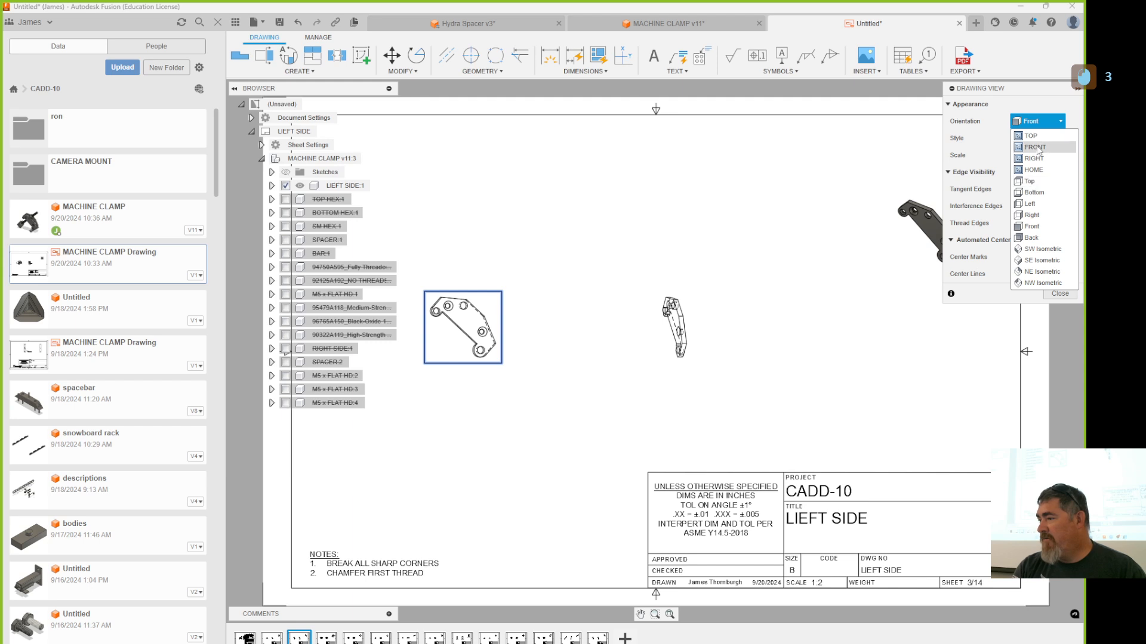
{"action": "left_click", "coordinate": [1035, 147]}
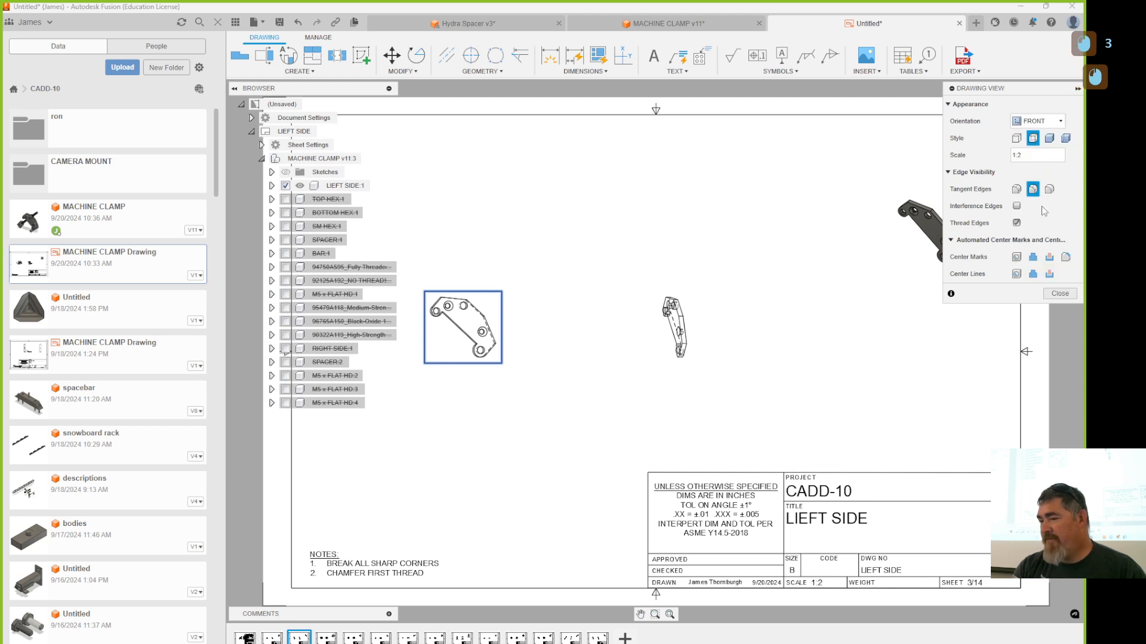
{"action": "left_click", "coordinate": [1037, 121]}
{"action": "left_click", "coordinate": [1032, 215]}
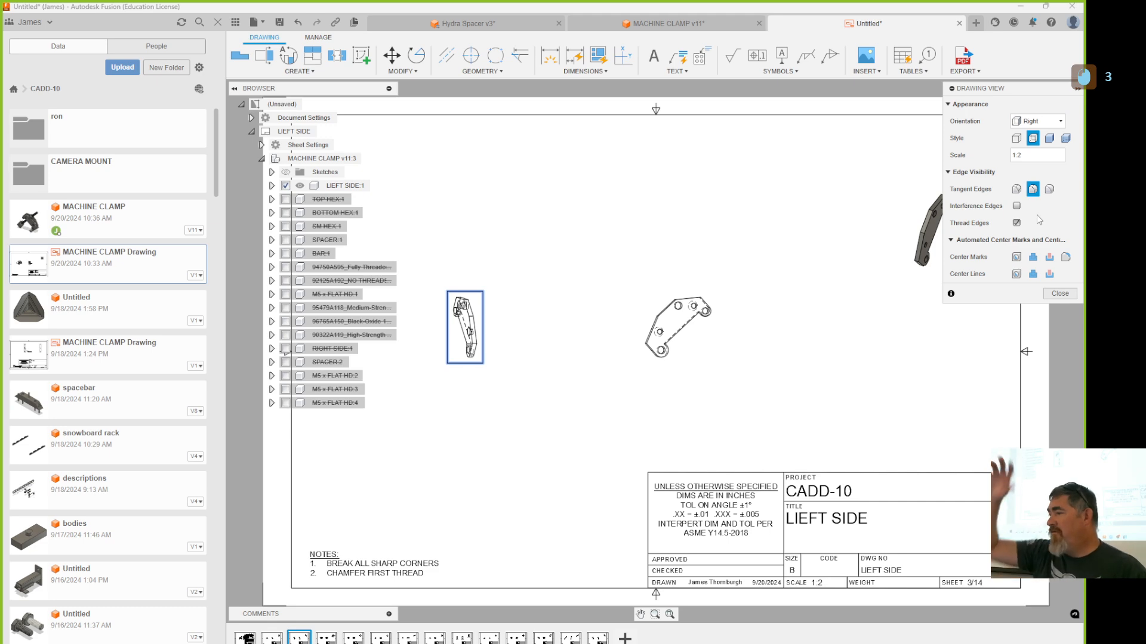
- Set the orientation of the LIEFT SIDE base view to TOP and finish editing the view
{"action": "left_click", "coordinate": [1034, 107]}
{"action": "left_click", "coordinate": [1024, 121]}
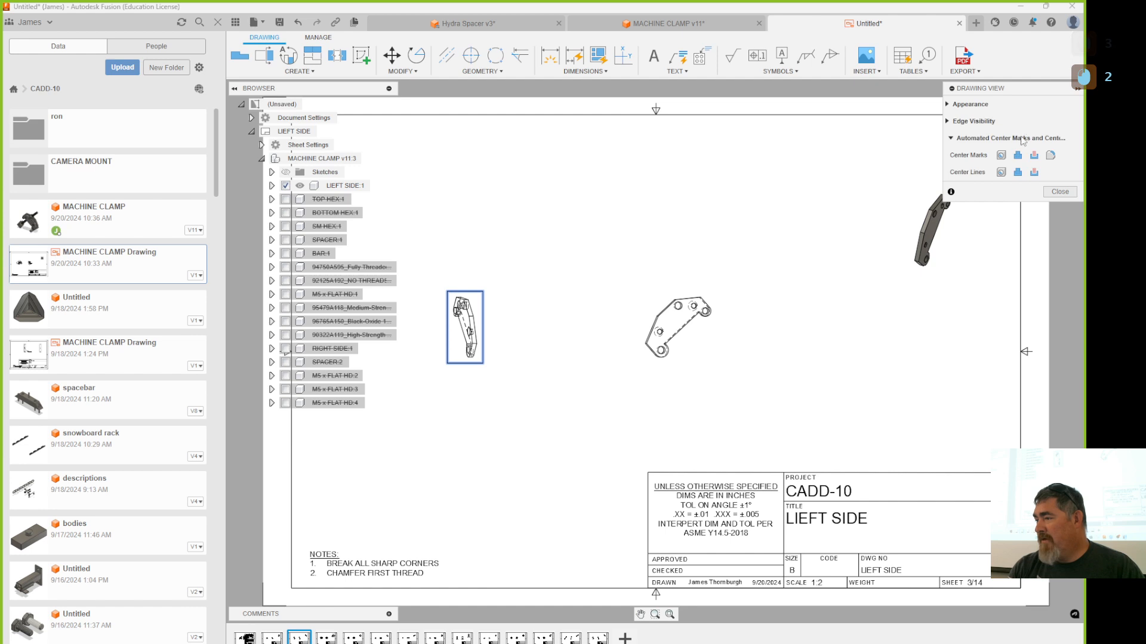
{"action": "left_click", "coordinate": [969, 105]}
{"action": "left_click", "coordinate": [1029, 121]}
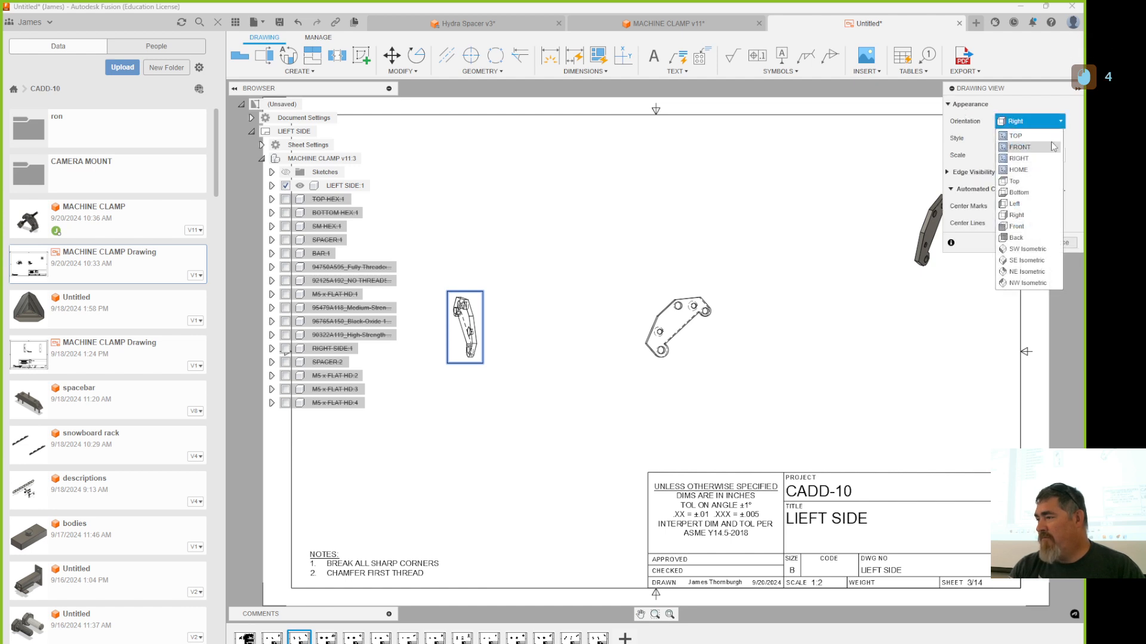
{"action": "left_click", "coordinate": [1029, 134]}
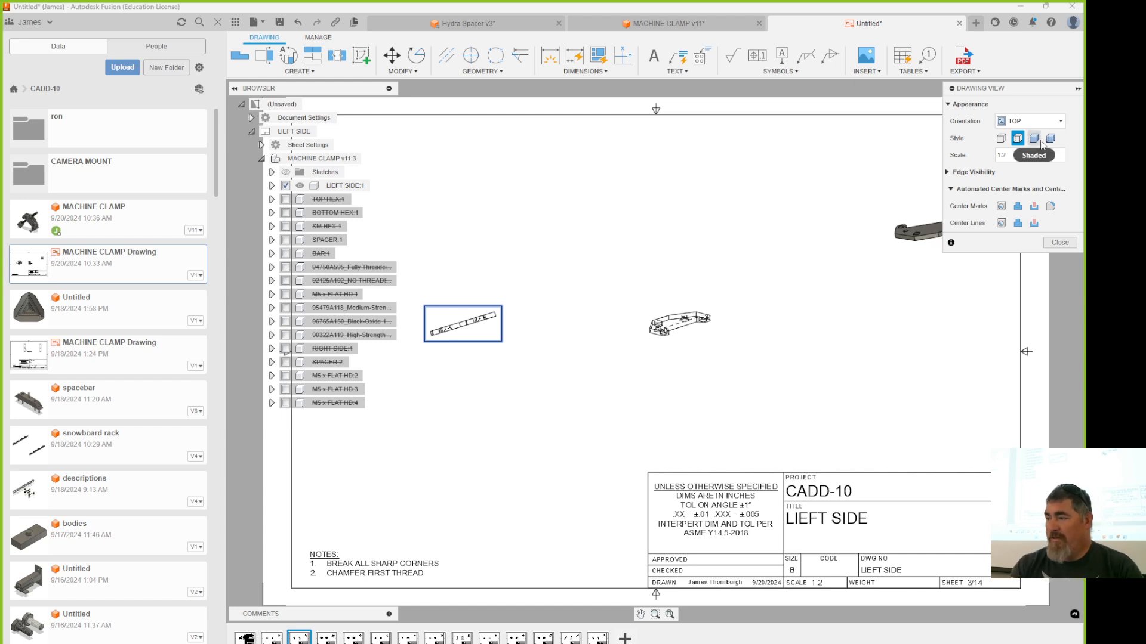
{"action": "left_click", "coordinate": [1061, 243]}
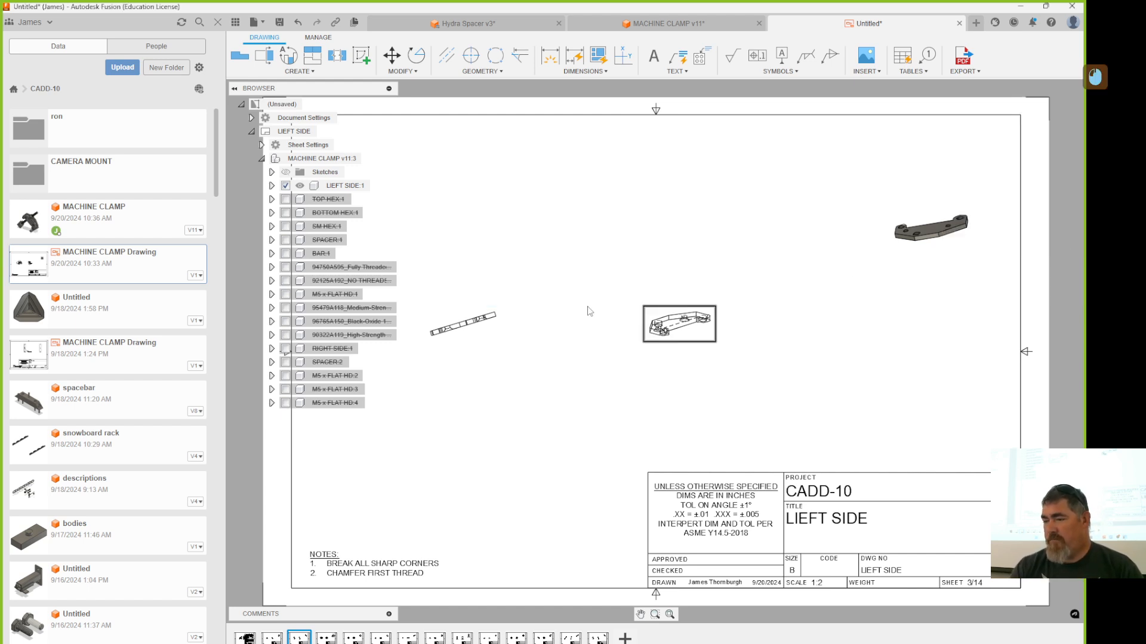
- Rotate the slanted base view about its lower end until horizontal, using its long lower edge as the angle reference
{"action": "scroll", "coordinate": [659, 225], "scroll_direction": "up", "scroll_amount": 6}
{"action": "left_click", "coordinate": [416, 55]}
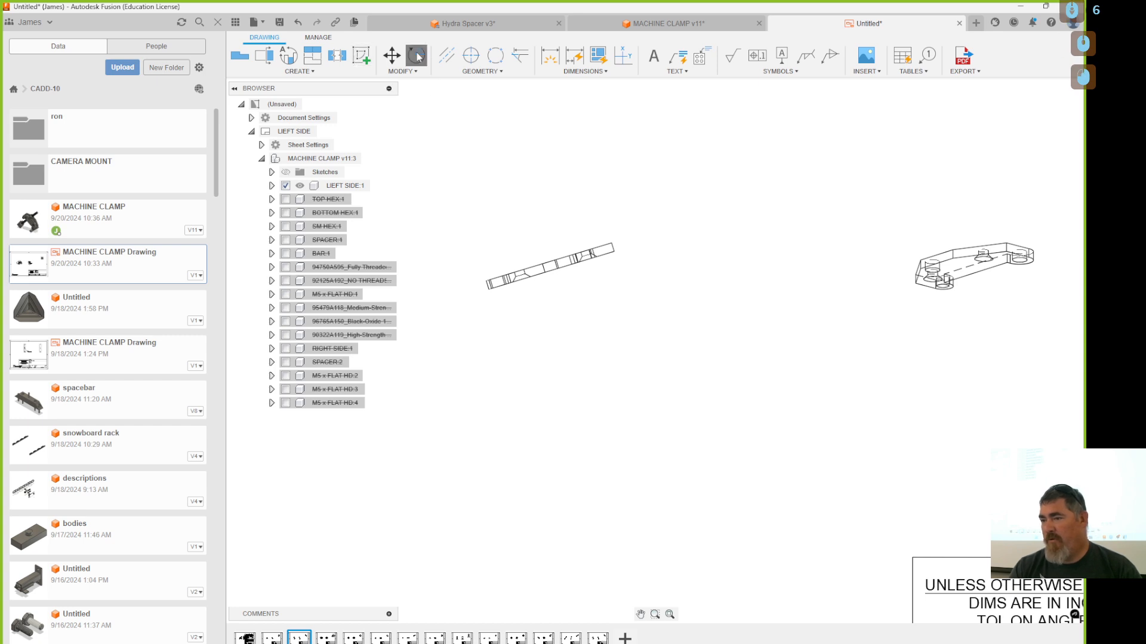
{"action": "left_click", "coordinate": [550, 286]}
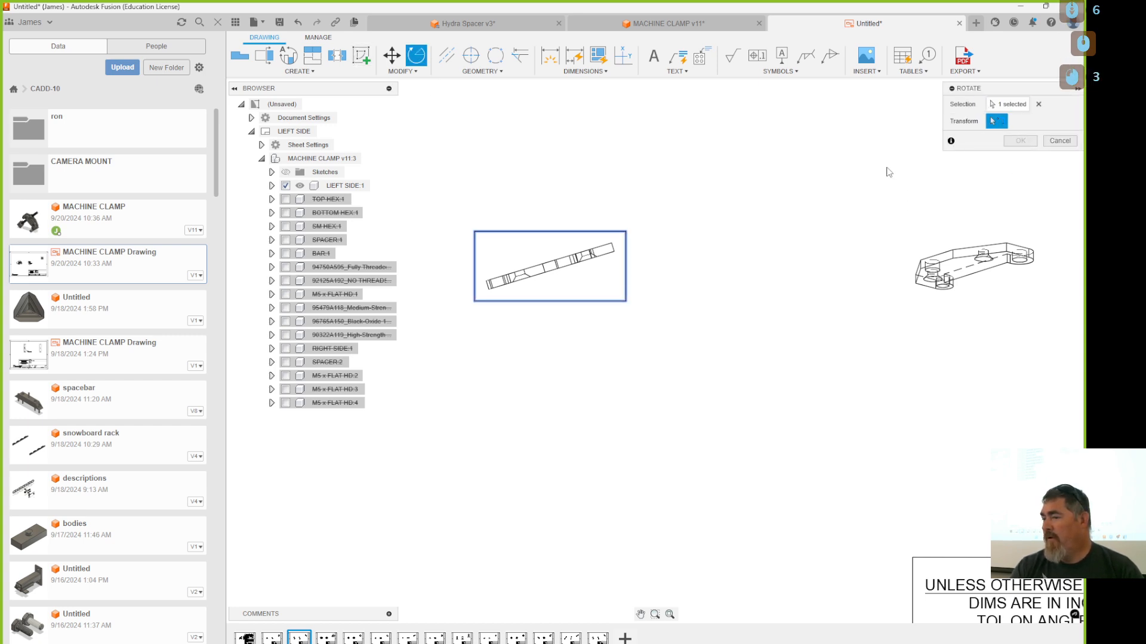
{"action": "left_click", "coordinate": [490, 285]}
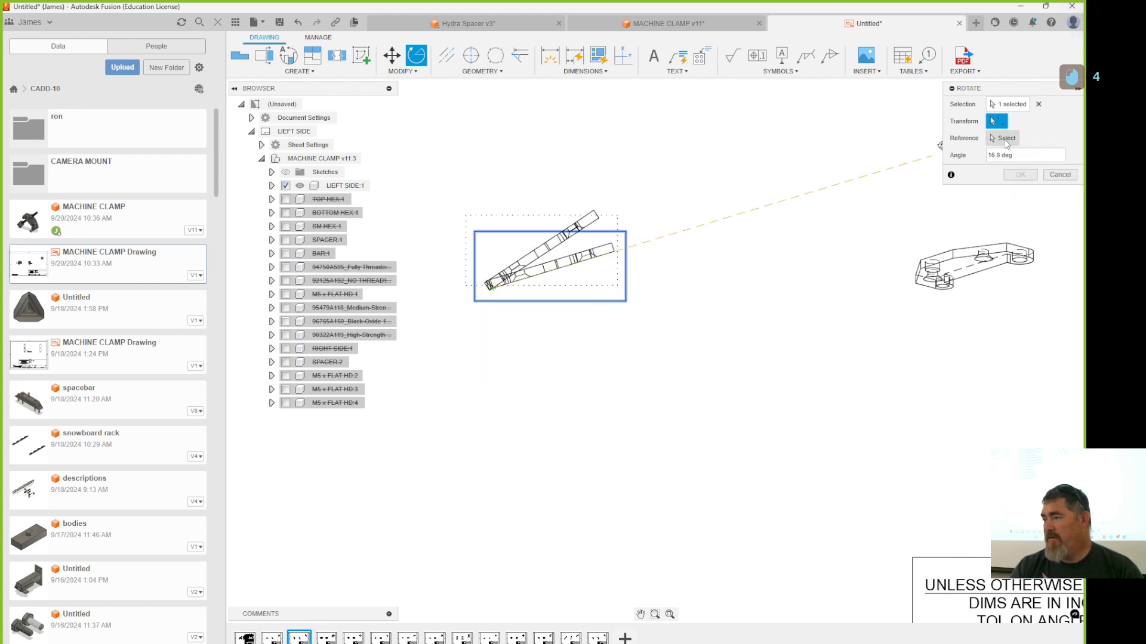
{"action": "left_click", "coordinate": [1007, 138]}
{"action": "scroll", "coordinate": [599, 298], "scroll_direction": "up", "scroll_amount": 3}
{"action": "left_click", "coordinate": [504, 255]}
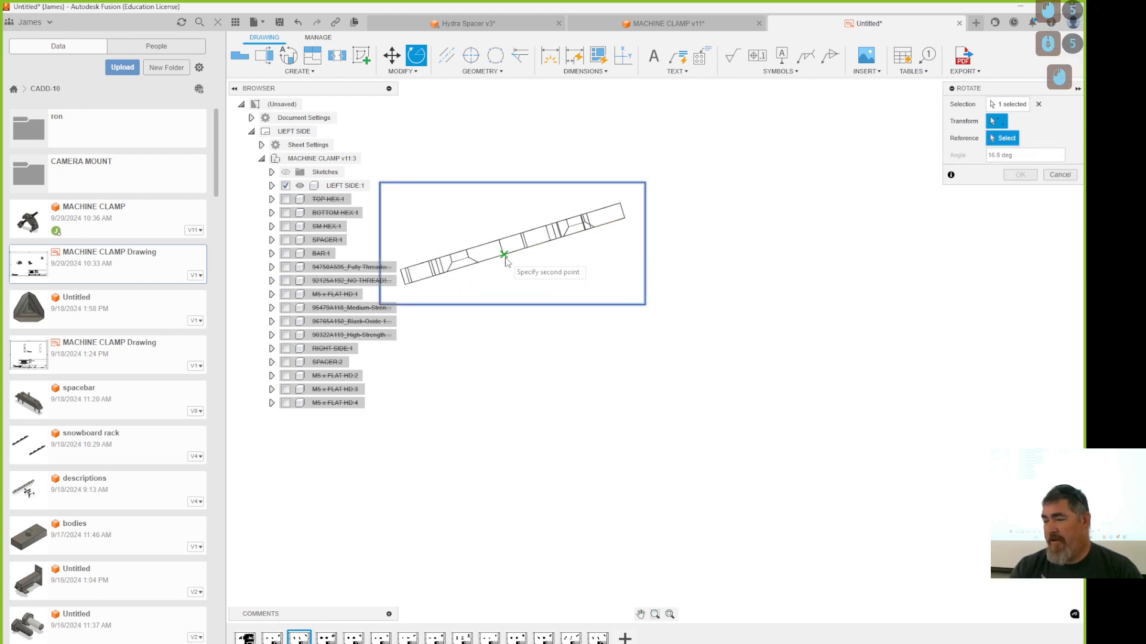
{"action": "left_click", "coordinate": [525, 247]}
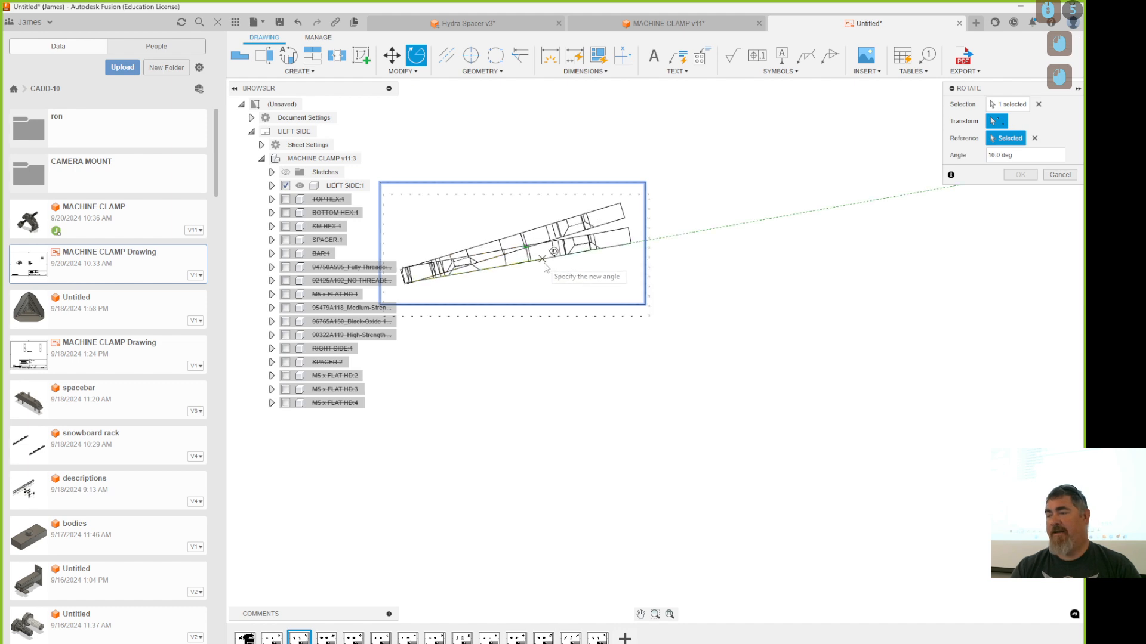
{"action": "left_click", "coordinate": [561, 283]}
{"action": "left_click", "coordinate": [1021, 141]}
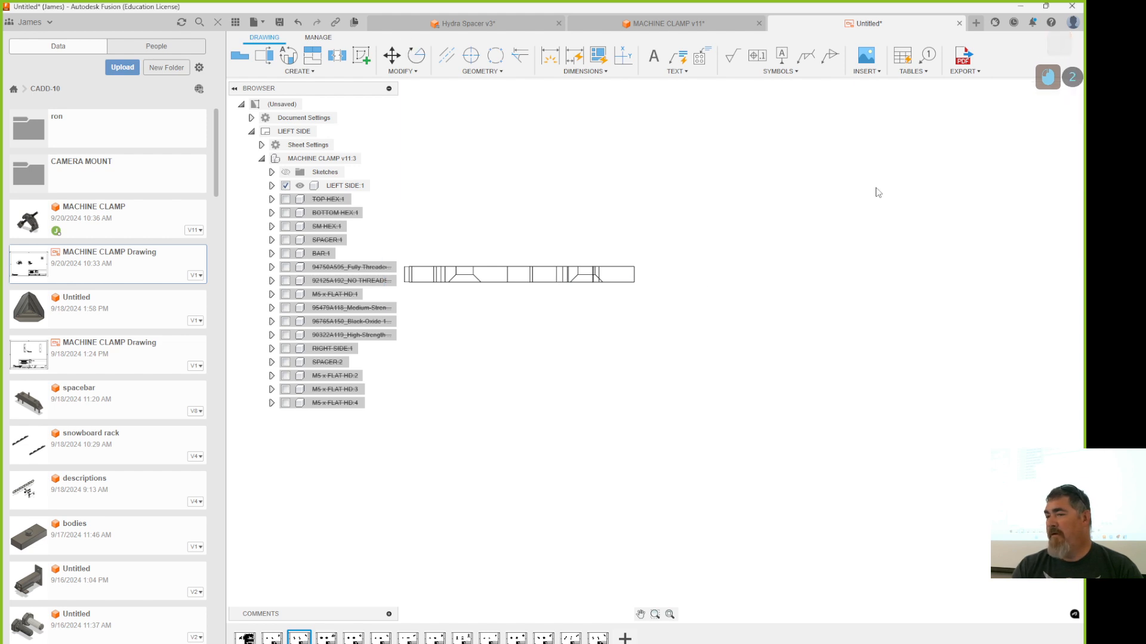
- Create a projected view of the side plate directly below the levelled base view
{"action": "scroll", "coordinate": [776, 218], "scroll_direction": "down", "scroll_amount": 3}
{"action": "left_click", "coordinate": [313, 54]}
{"action": "left_click", "coordinate": [655, 269]}
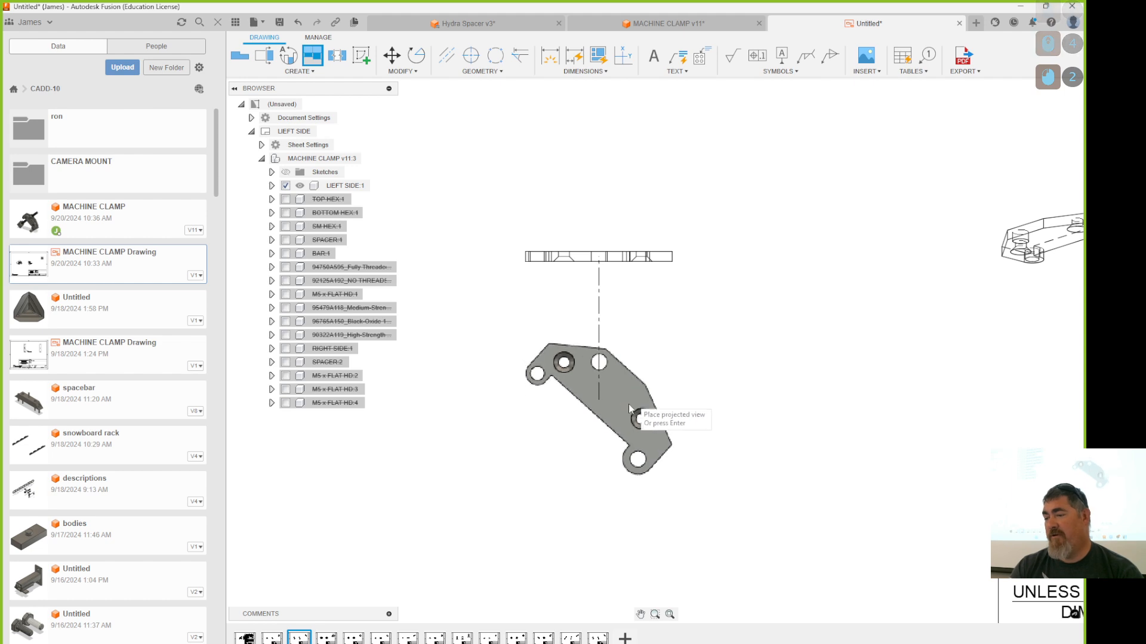
{"action": "left_click", "coordinate": [629, 402]}
{"action": "left_click", "coordinate": [667, 383]}
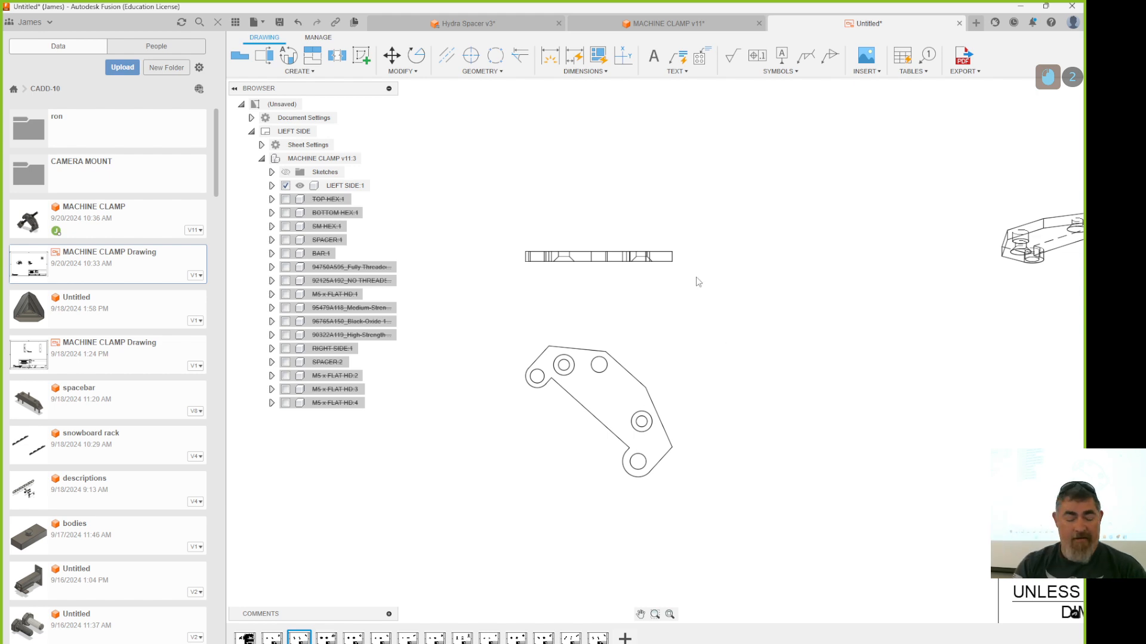
- Undo the projected view, the view rotation and the orientation changes in the drawing
{"action": "key", "text": "ctrl+z"}
{"action": "key", "text": "ctrl+z"}
{"action": "key", "text": "ctrl+z"}
{"action": "key", "text": "ctrl+z"}
{"action": "key", "text": "ctrl+z"}
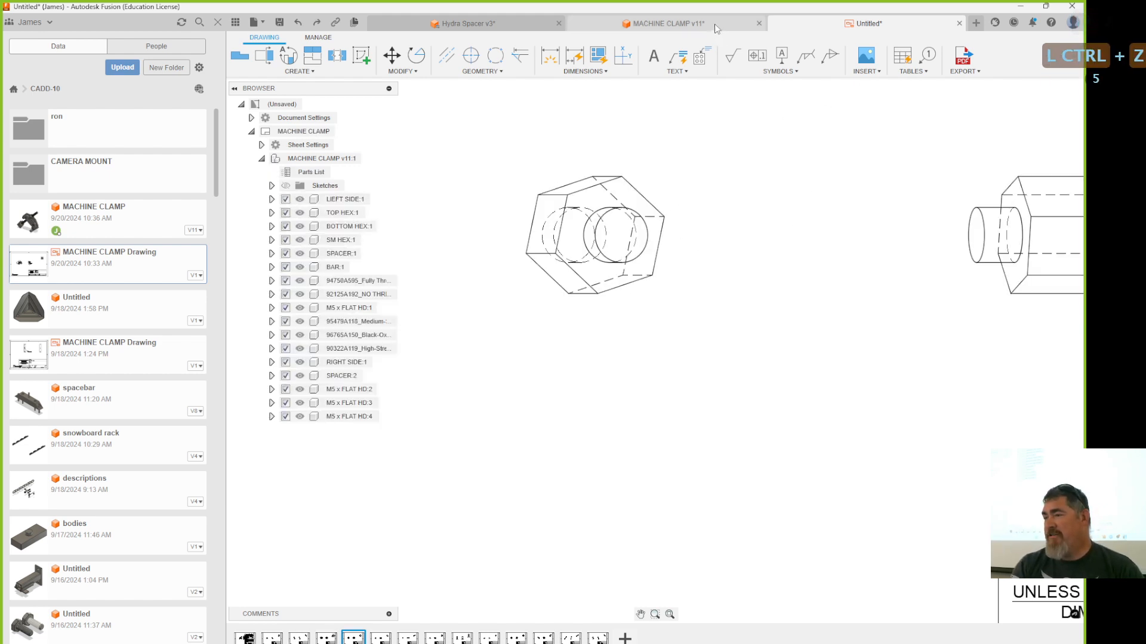
- Switch to the MACHINE CLAMP design and delete the last feature in the timeline
{"action": "left_click", "coordinate": [716, 25]}
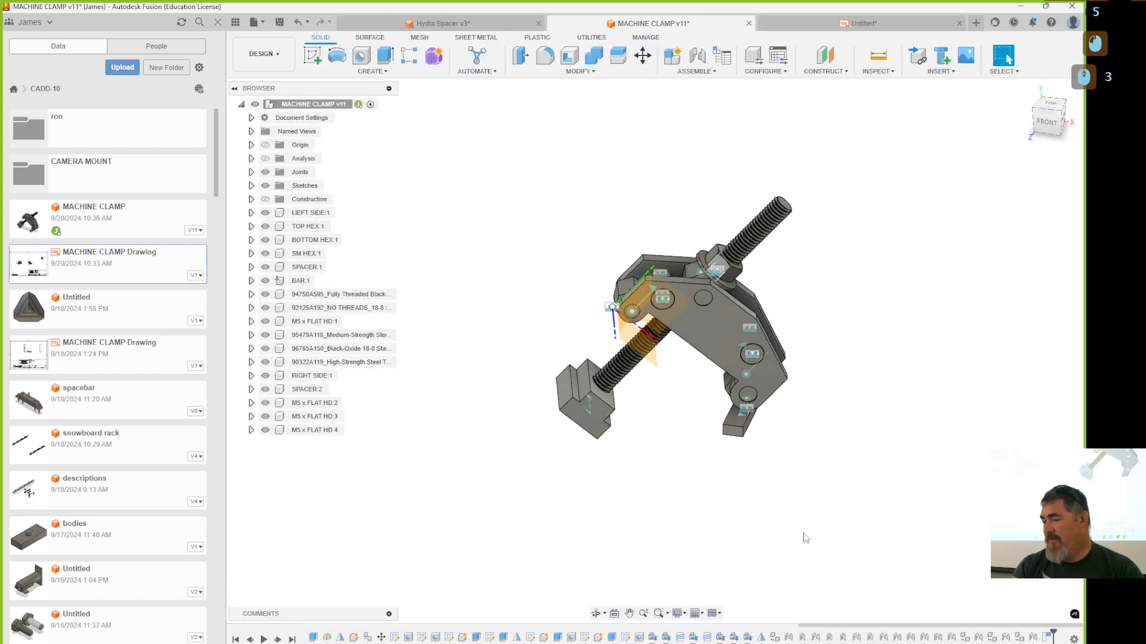
{"action": "left_click", "coordinate": [1046, 636]}
{"action": "key", "text": "Delete"}
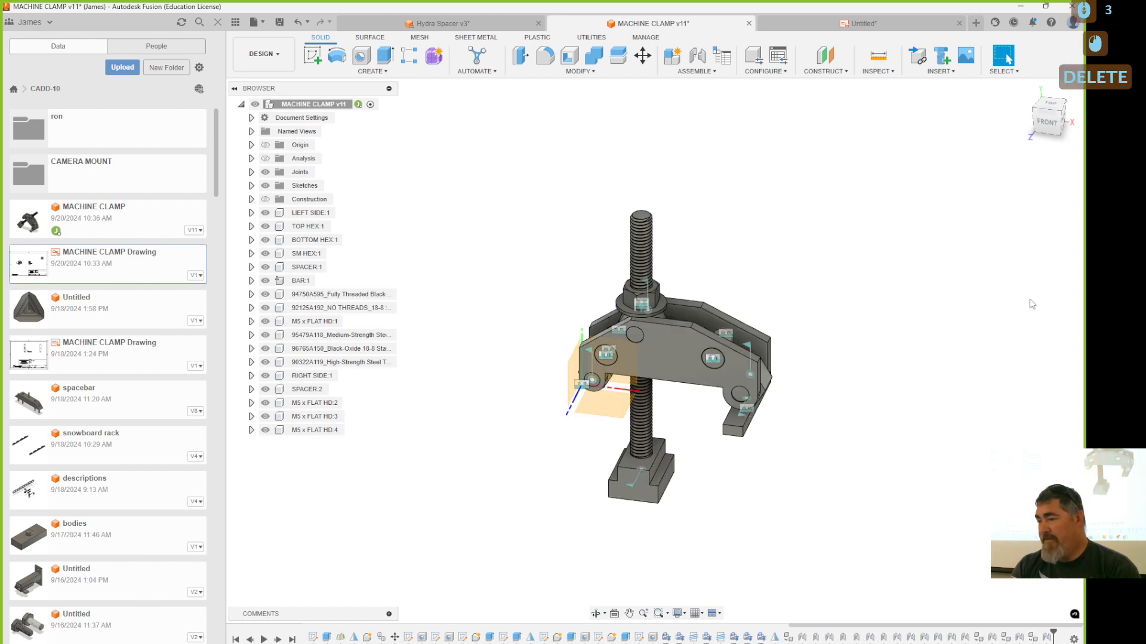
- Show the clamp from the front and save a new design version with the description User Saved
{"action": "left_click", "coordinate": [1050, 125]}
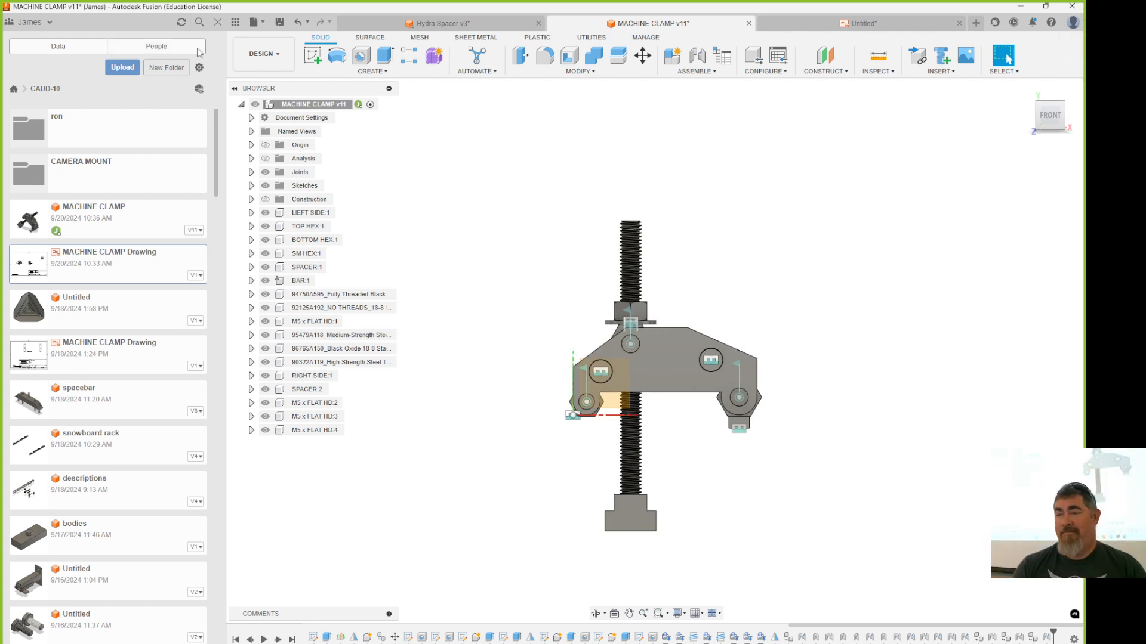
{"action": "left_click", "coordinate": [281, 23]}
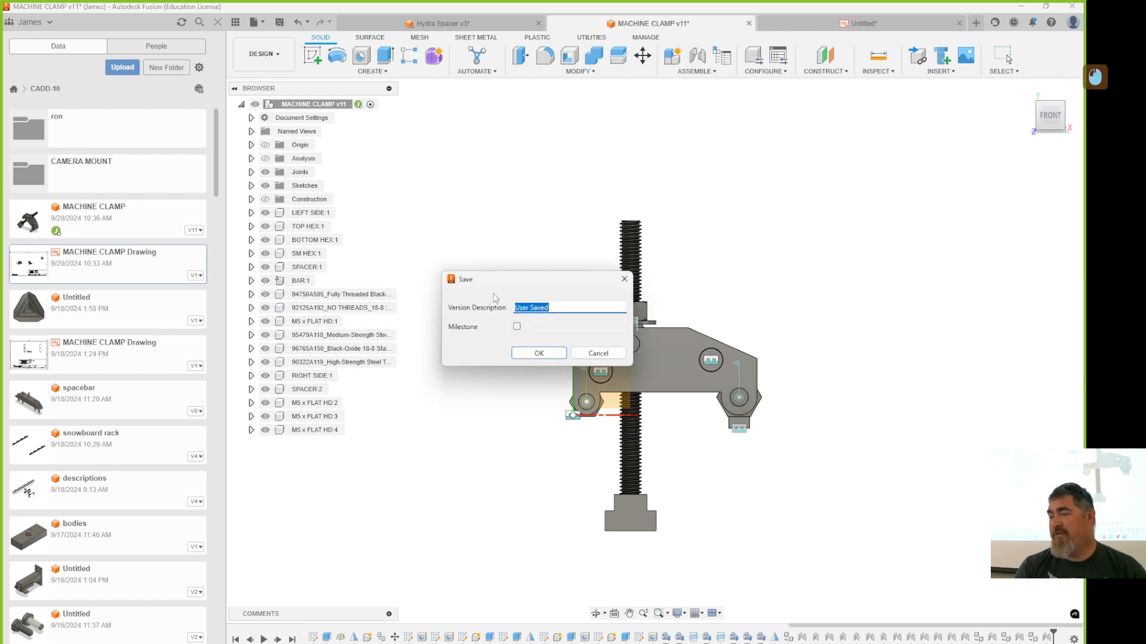
{"action": "left_click", "coordinate": [533, 353]}
- Return to the drawing and refresh the LIEFT SIDE, BOTTOM HEX, SM HEX and SPACER sheets
{"action": "left_click", "coordinate": [859, 23]}
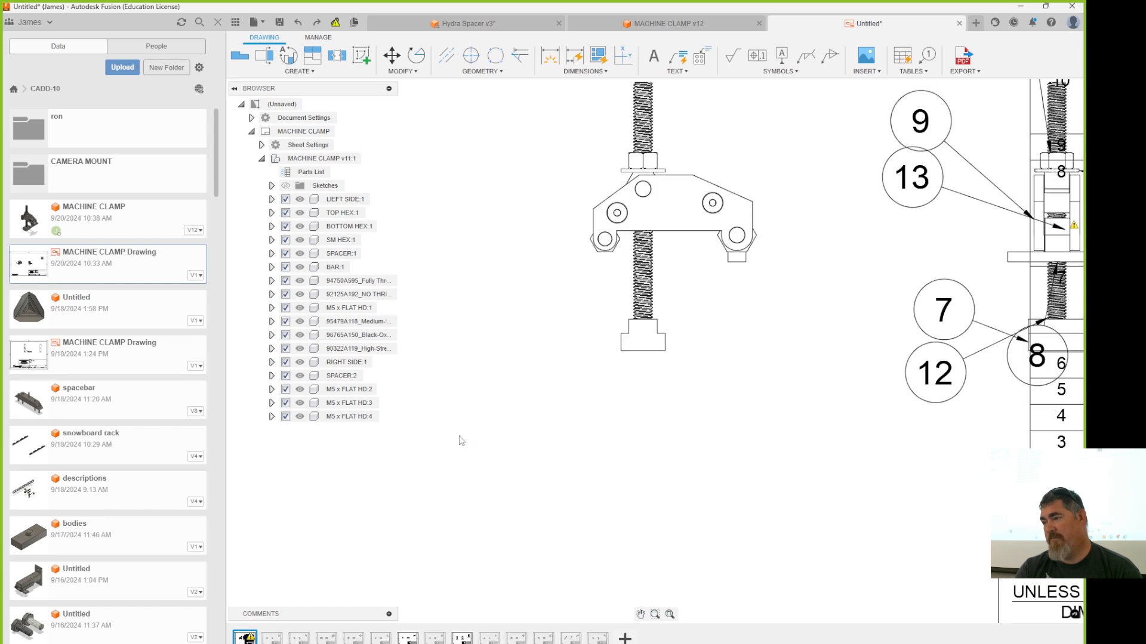
{"action": "left_click", "coordinate": [299, 637]}
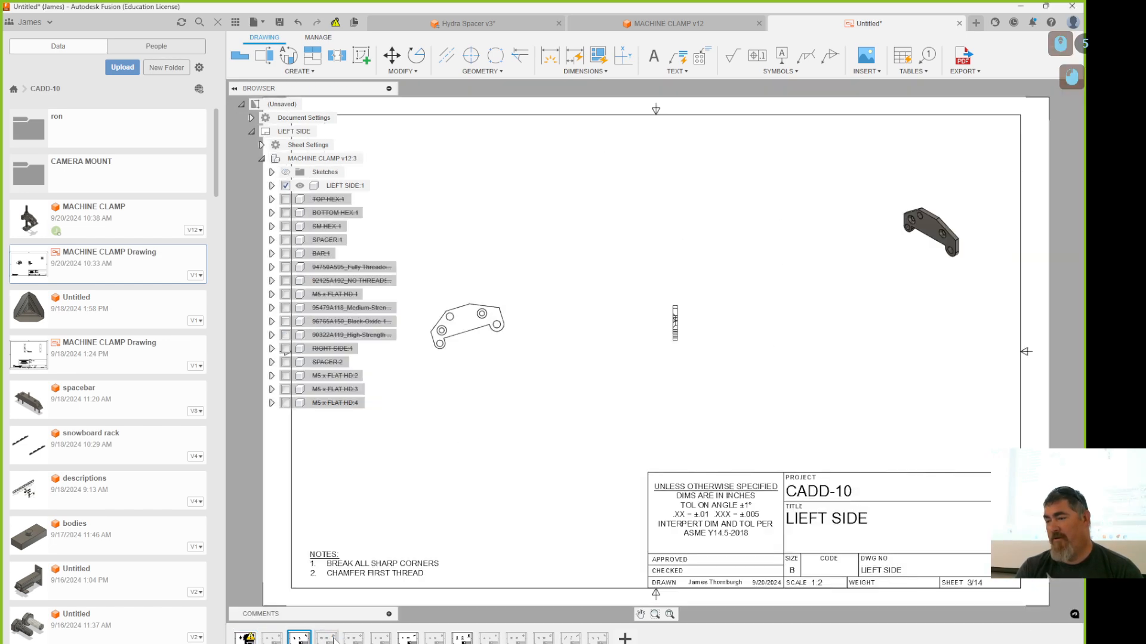
{"action": "left_click", "coordinate": [327, 638]}
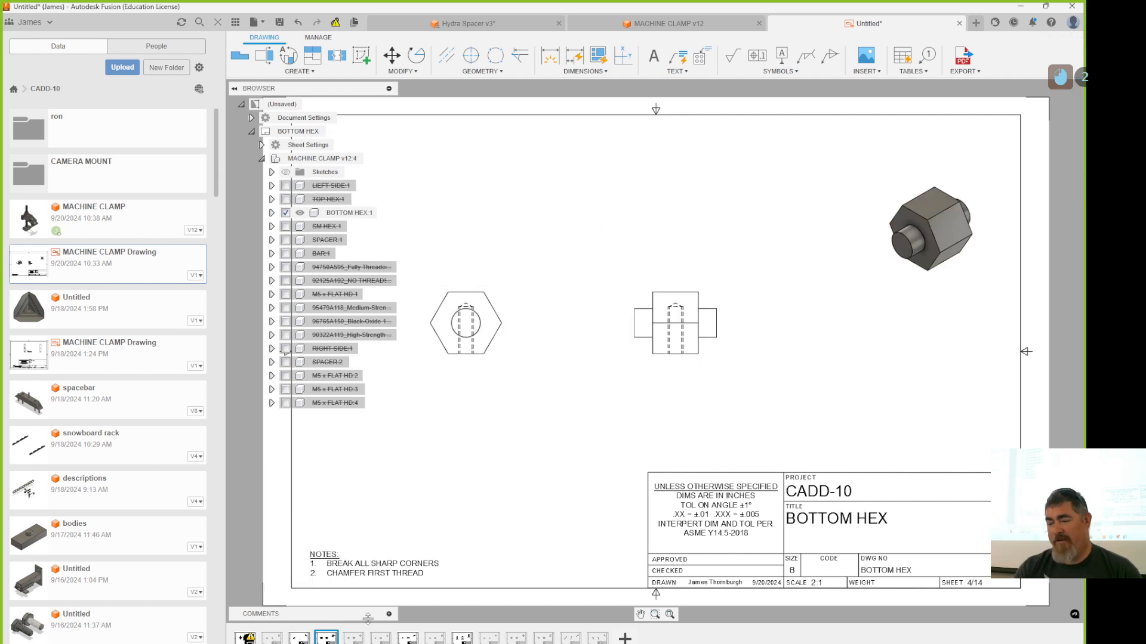
{"action": "left_click", "coordinate": [353, 637]}
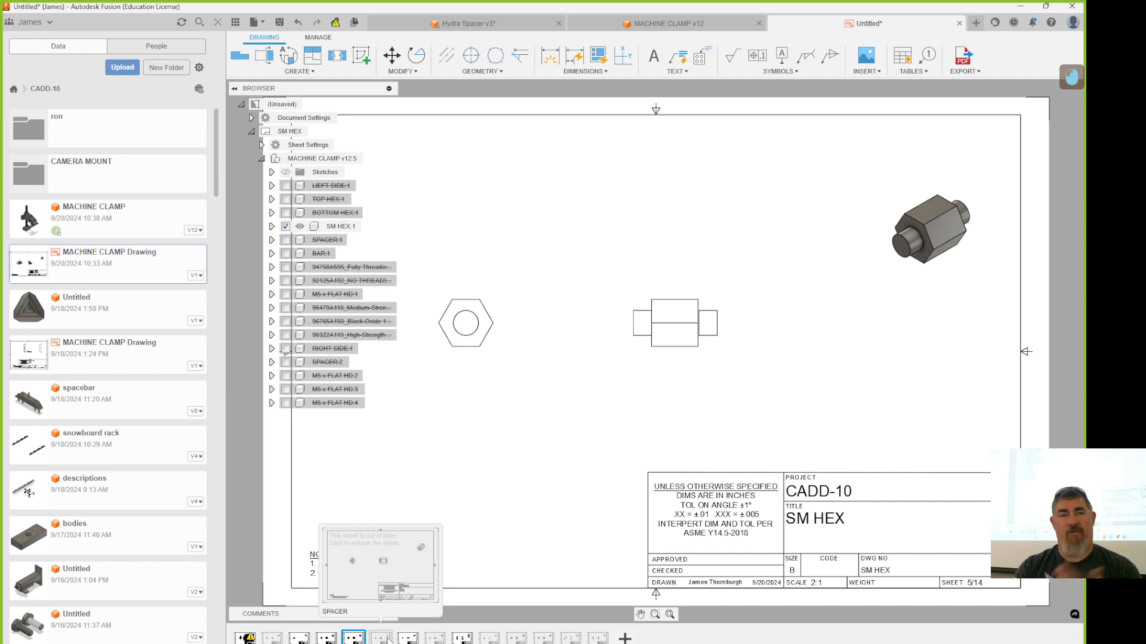
{"action": "left_click", "coordinate": [386, 638]}
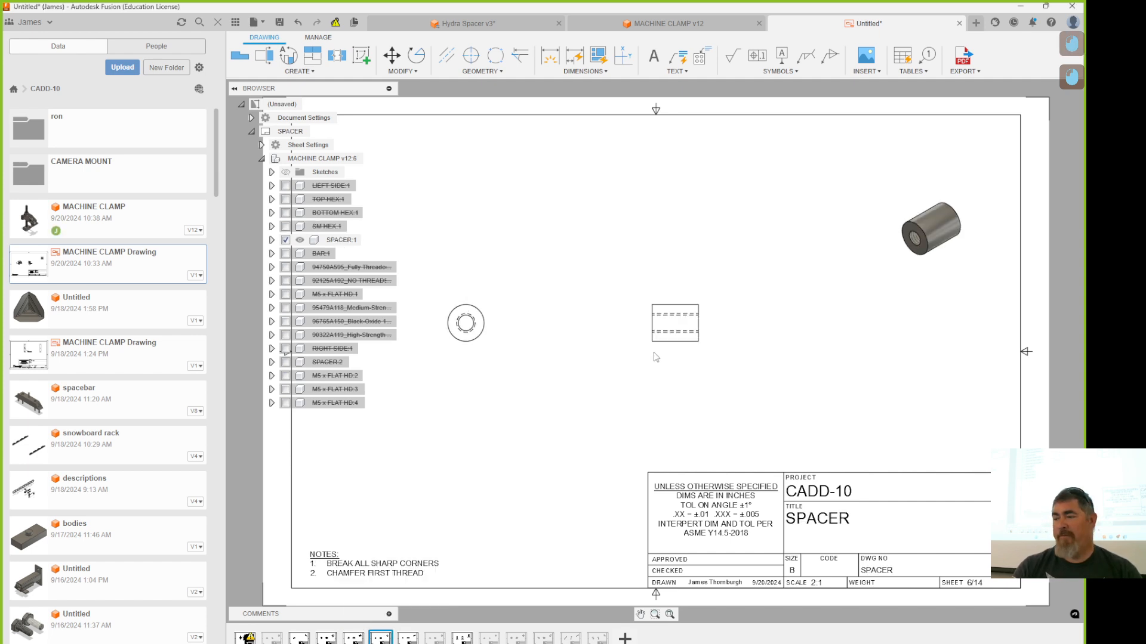
- Switch back to the MACHINE CLAMP design and drive the revolute joint above the clamp's small foot to 30 degrees
{"action": "left_click", "coordinate": [618, 23]}
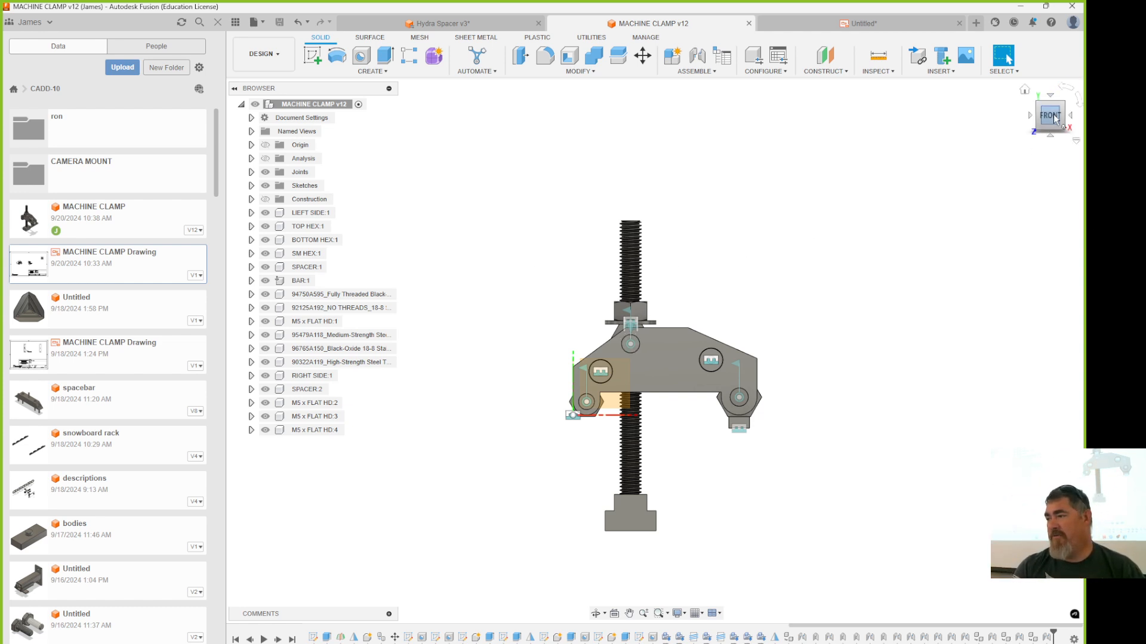
{"action": "left_click", "coordinate": [1039, 103]}
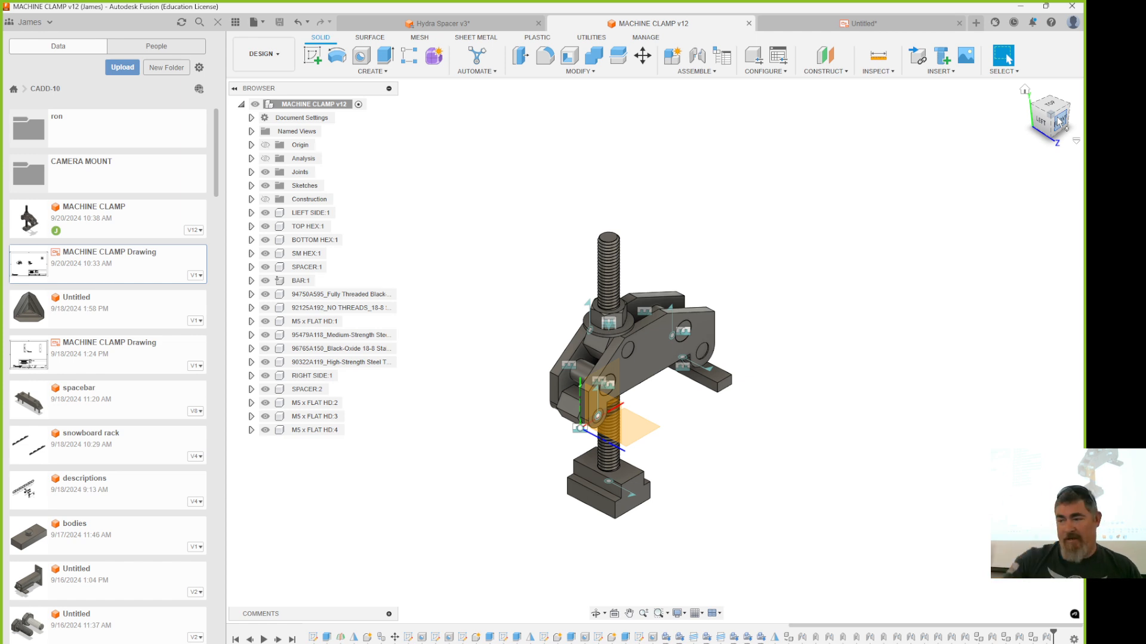
{"action": "left_click", "coordinate": [1067, 118]}
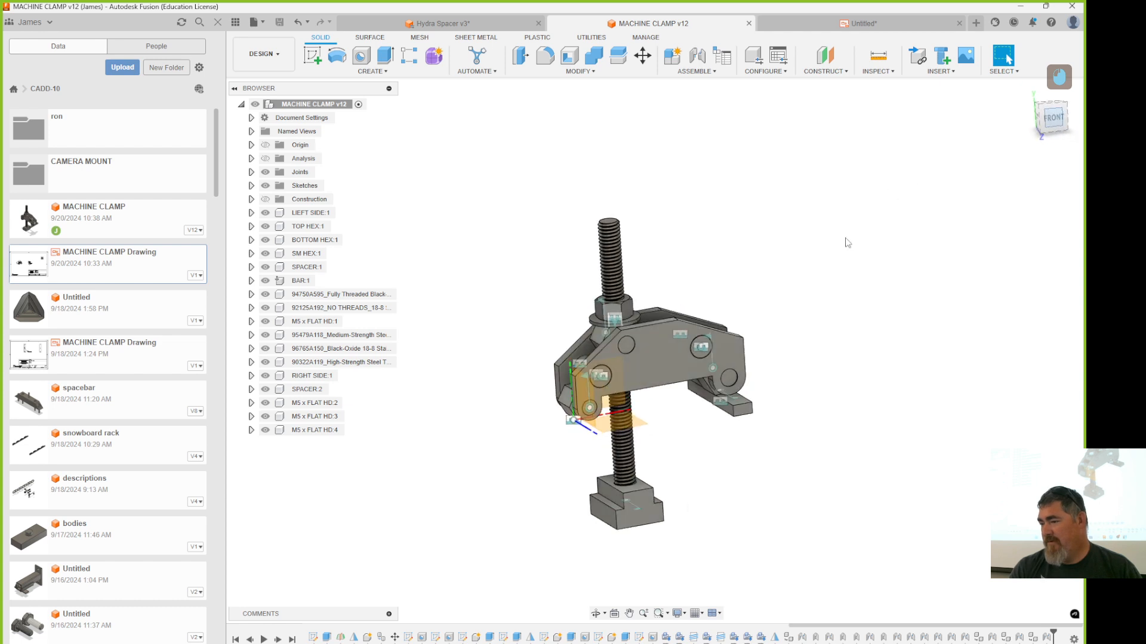
{"action": "double_click", "coordinate": [739, 382]}
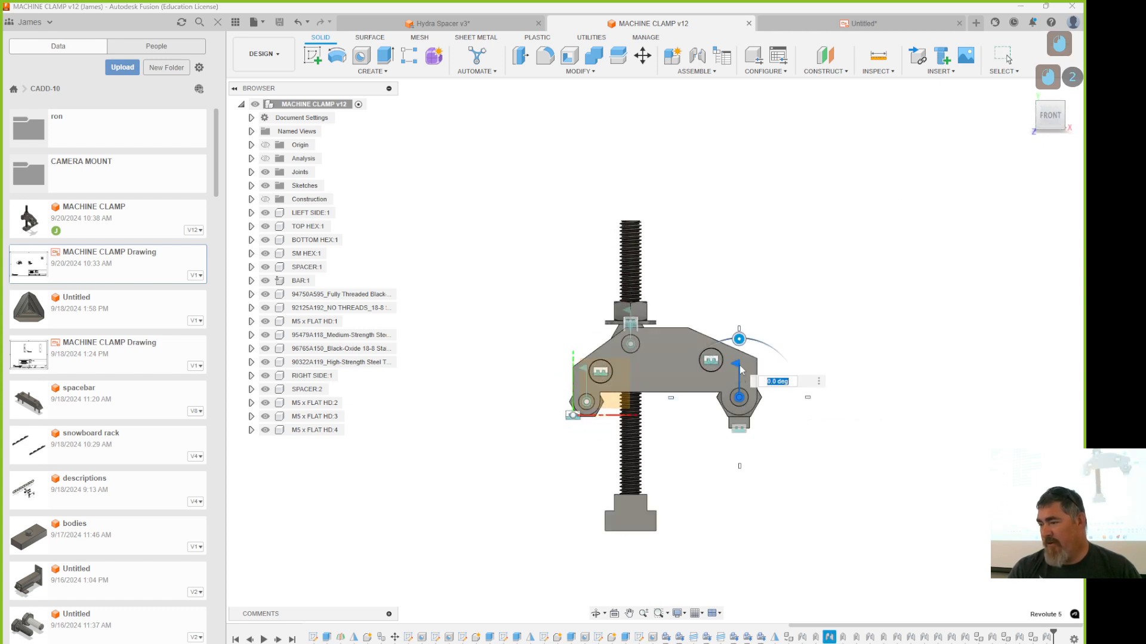
{"action": "left_click_drag", "start_coordinate": [739, 338], "coordinate": [789, 377]}
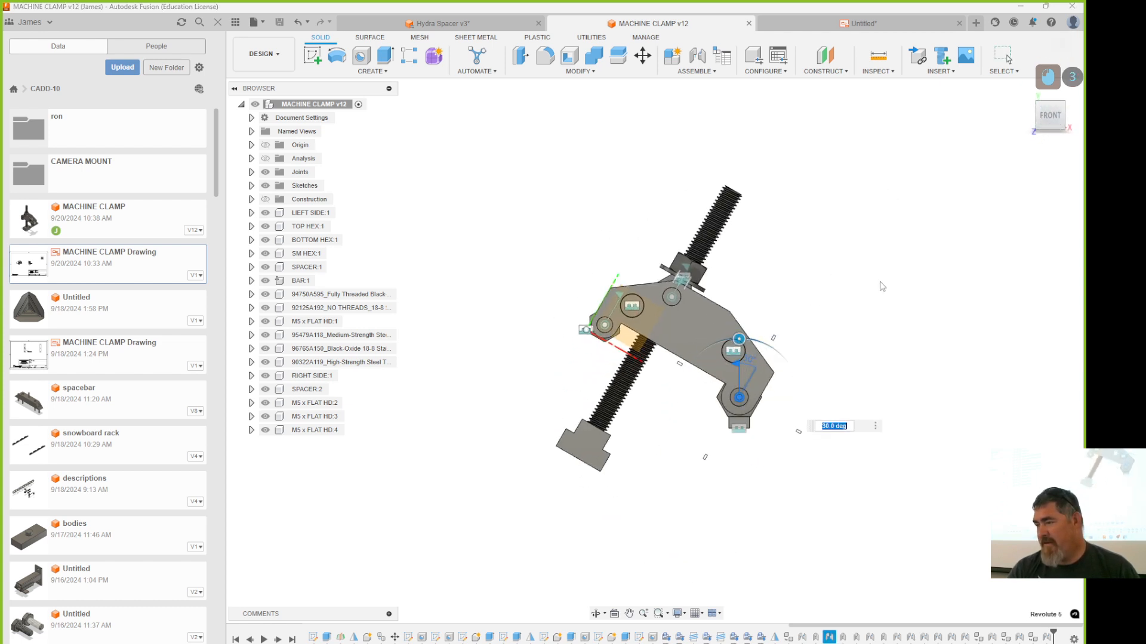
{"action": "right_click", "coordinate": [919, 503]}
{"action": "left_click", "coordinate": [941, 487]}
{"action": "left_click", "coordinate": [942, 487]}
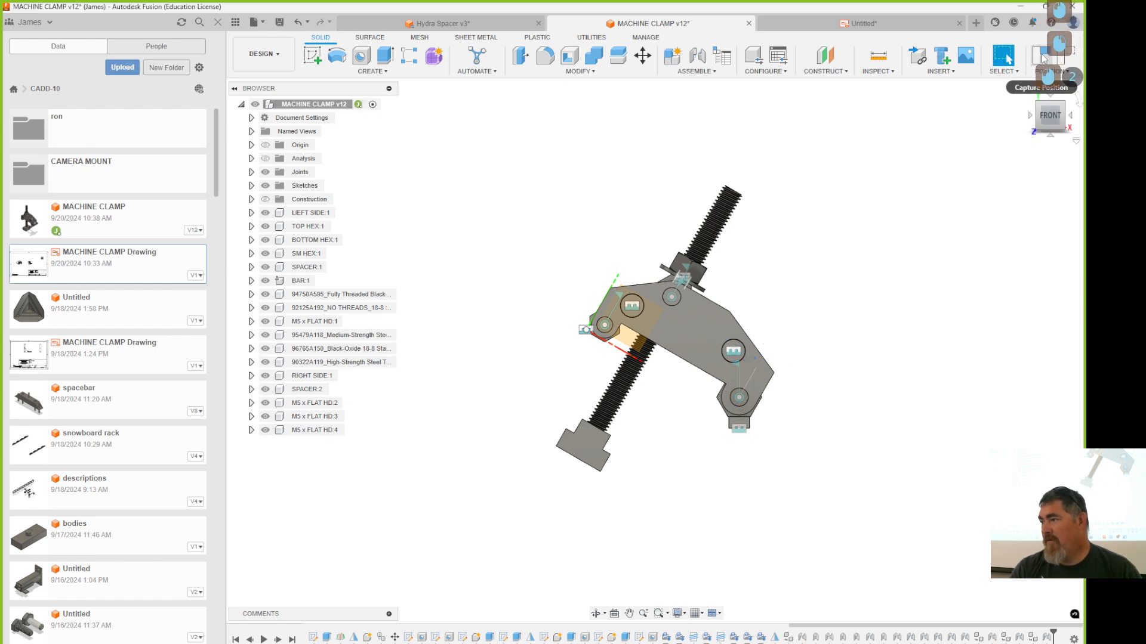
- Capture the clamp's tilted position and save a new design version with the description User Saved
{"action": "left_click", "coordinate": [1063, 58]}
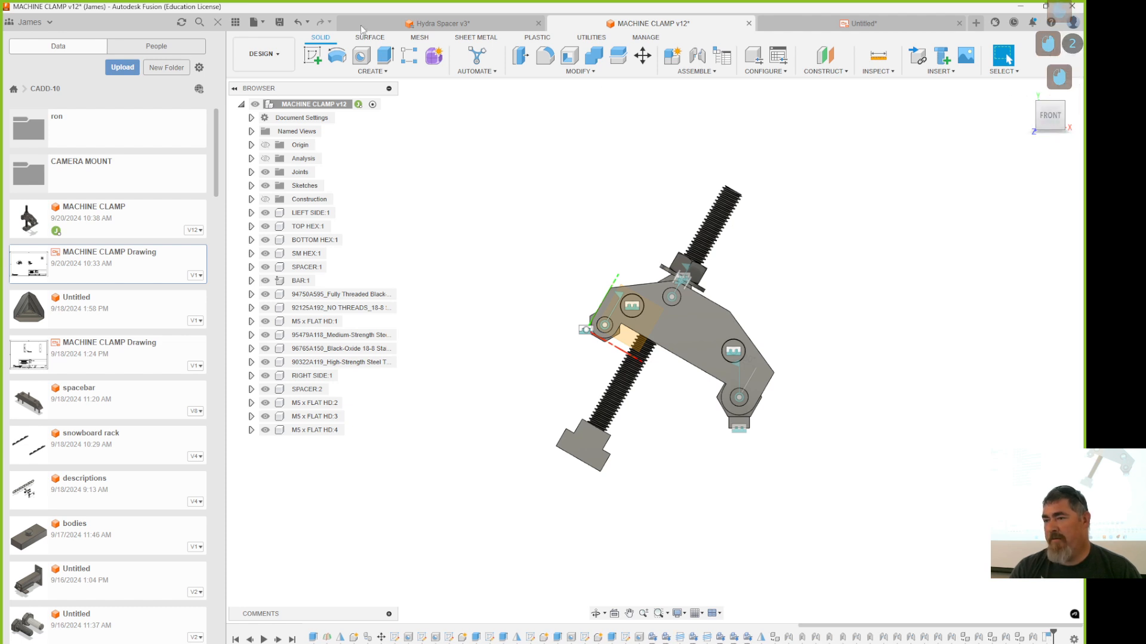
{"action": "key", "text": "ctrl+s"}
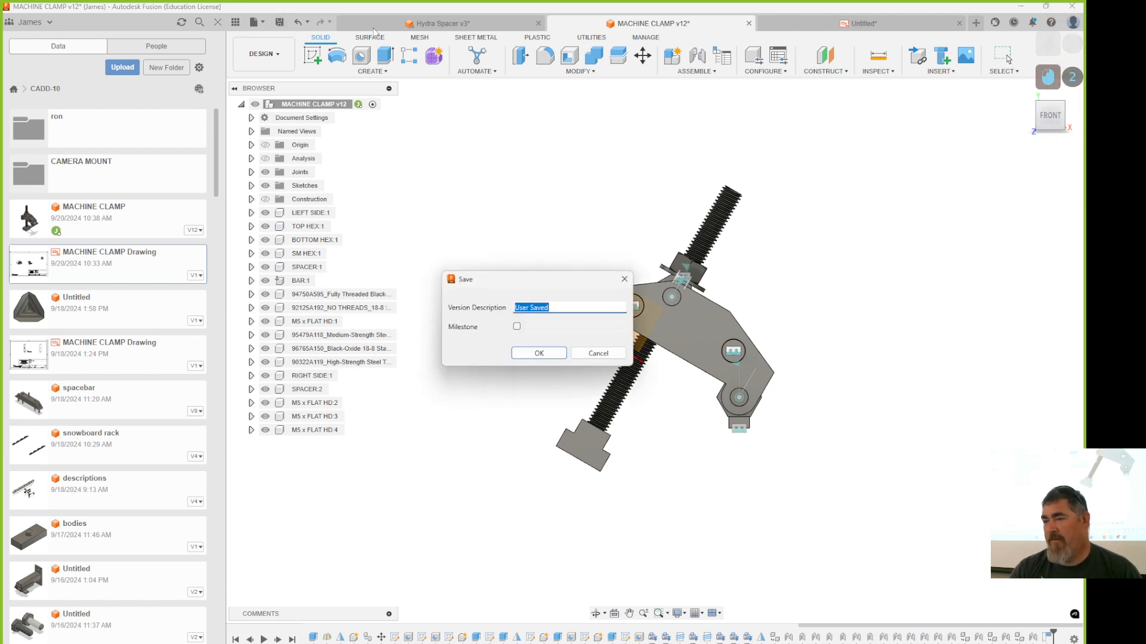
{"action": "left_click", "coordinate": [530, 352]}
- Switch to the untitled drawing and bring up the BOTTOM HEX sheet followed by the LIEFT SIDE sheet
{"action": "left_click", "coordinate": [381, 25]}
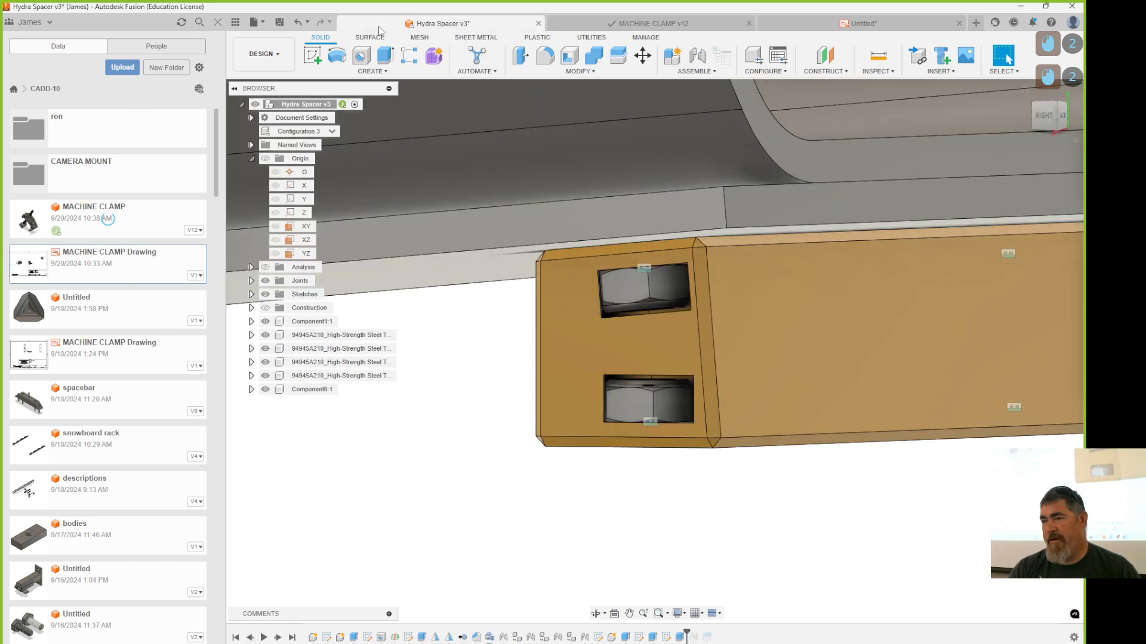
{"action": "left_click", "coordinate": [817, 21]}
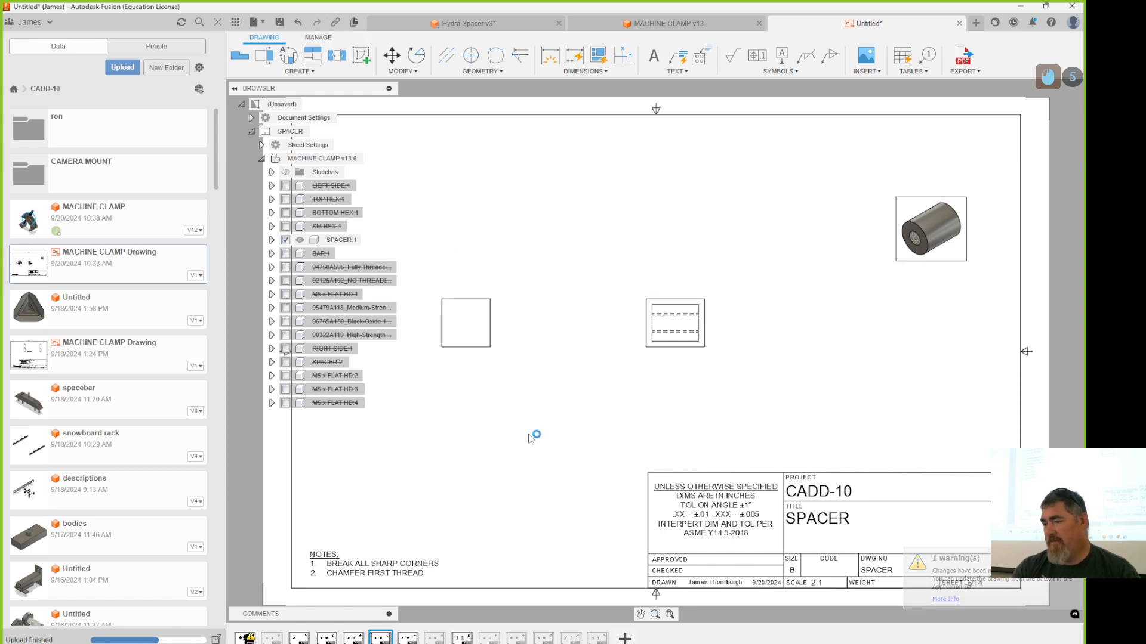
{"action": "left_click", "coordinate": [327, 637]}
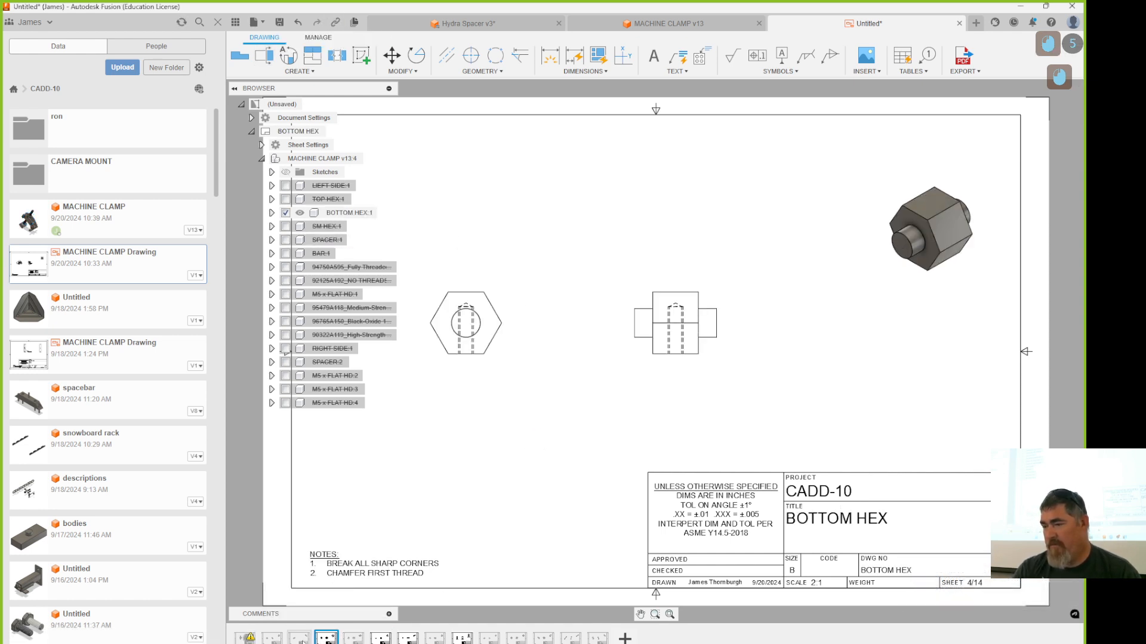
{"action": "left_click", "coordinate": [299, 638]}
- Delete the front and side views from the LIEFT SIDE sheet and start a replacement base view
{"action": "left_click", "coordinate": [481, 345]}
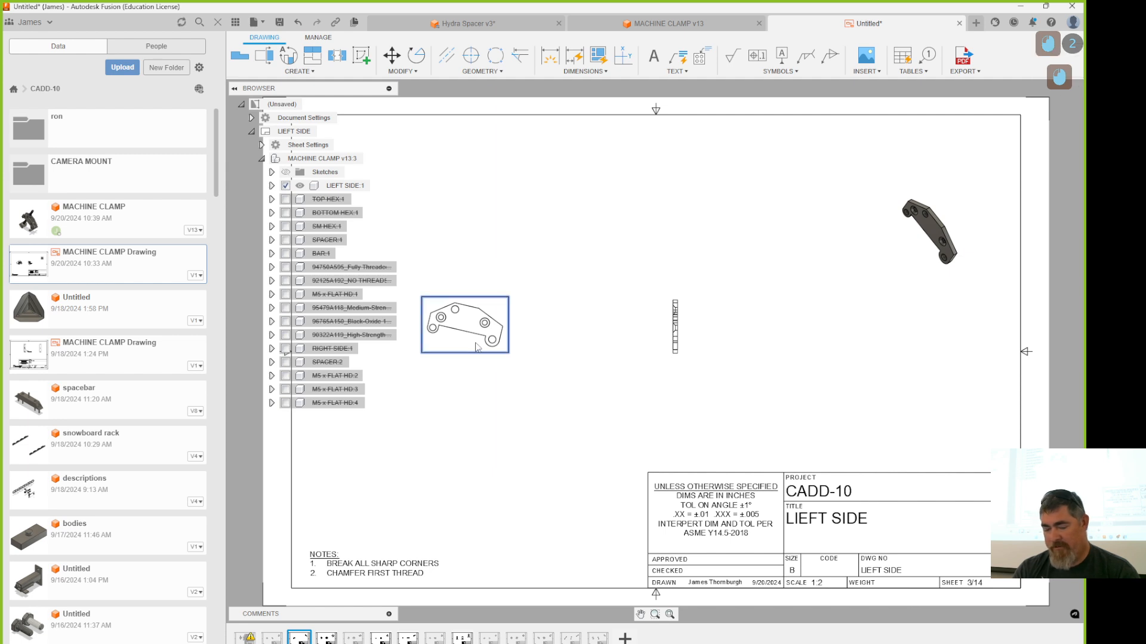
{"action": "key", "text": "Delete"}
{"action": "left_click", "coordinate": [674, 327]}
{"action": "key", "text": "Delete"}
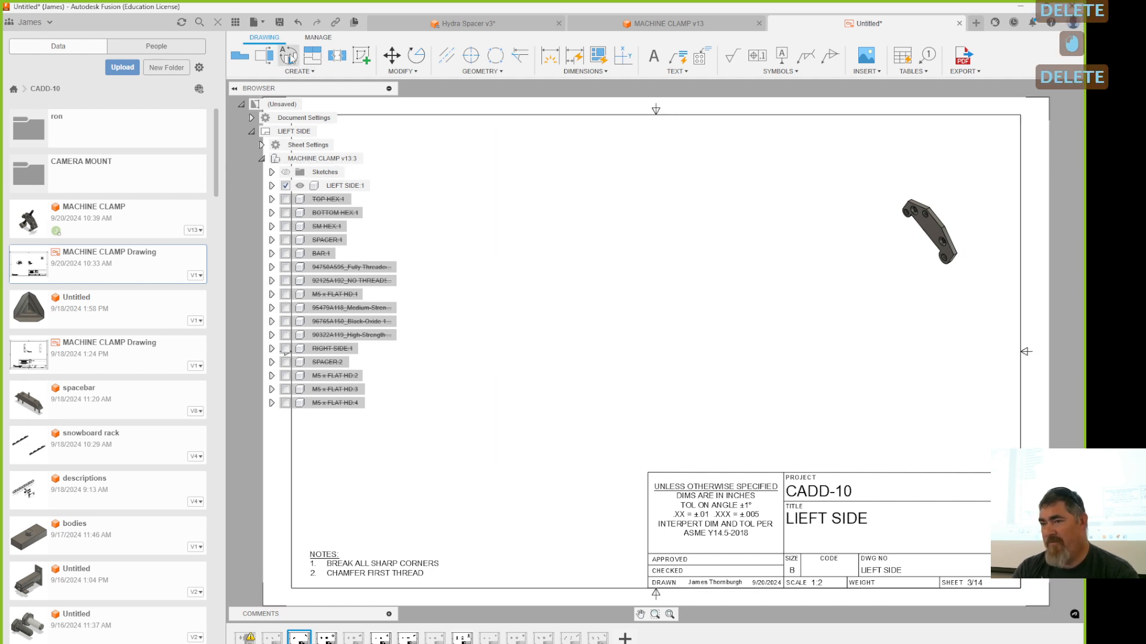
{"action": "left_click", "coordinate": [240, 55]}
{"action": "left_click", "coordinate": [1038, 124]}
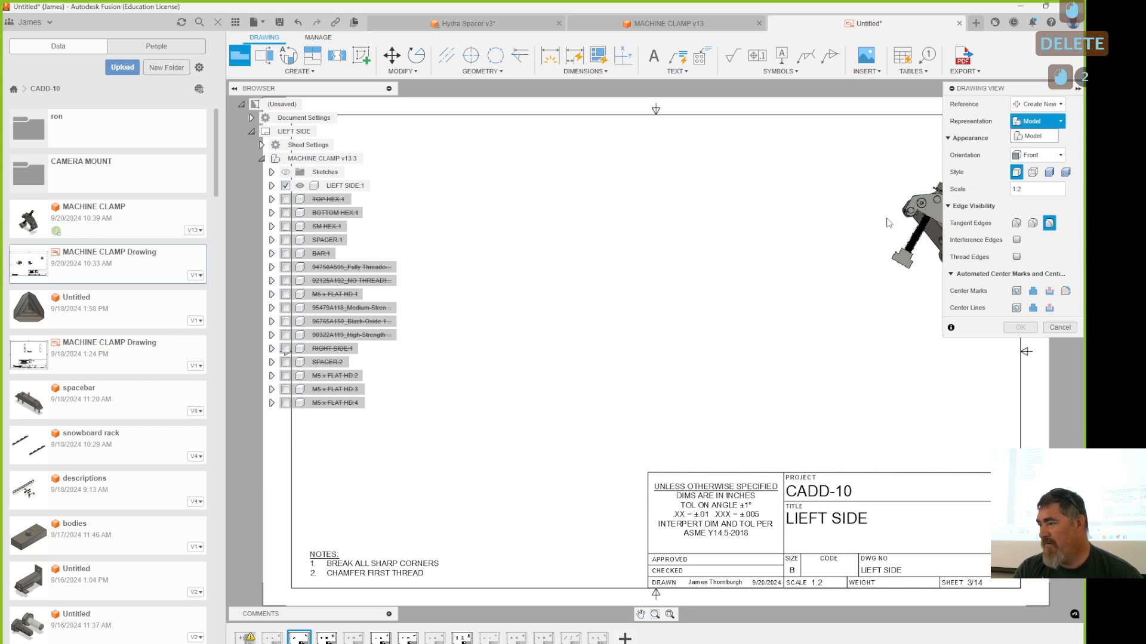
- Abandon the new base view and undo the deletion of the front and side views
{"action": "key", "text": "Escape"}
{"action": "key", "text": "Escape"}
{"action": "key", "text": "Escape"}
{"action": "key", "text": "ctrl+z"}
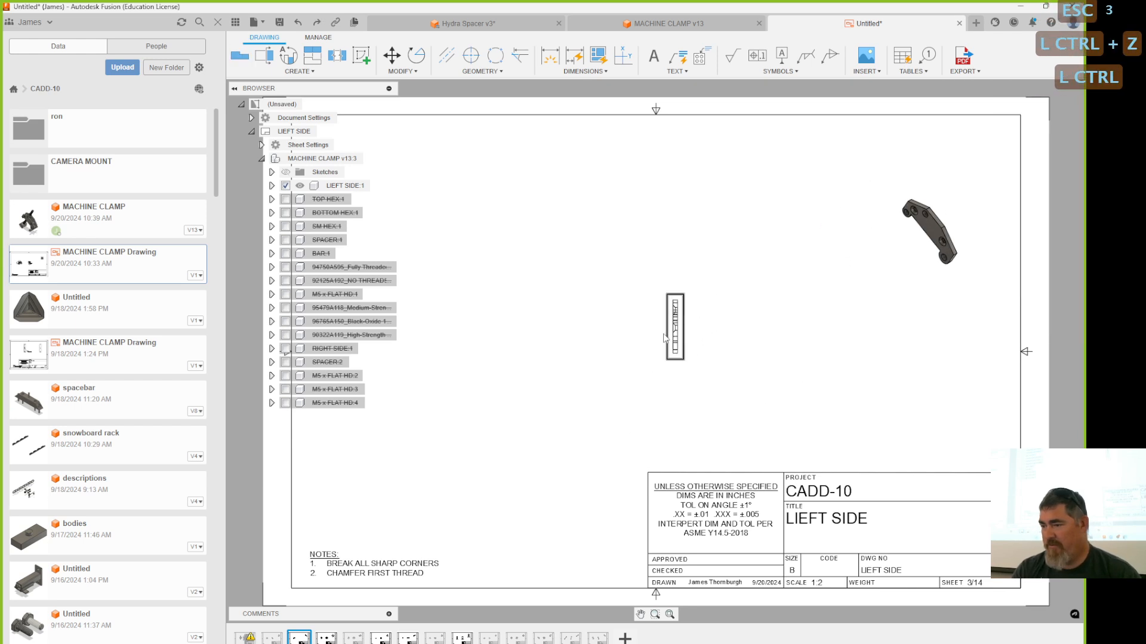
{"action": "key", "text": "ctrl+z"}
- Set the orientation of the LIEFT SIDE sheet's front view to FRONT
{"action": "double_click", "coordinate": [475, 333]}
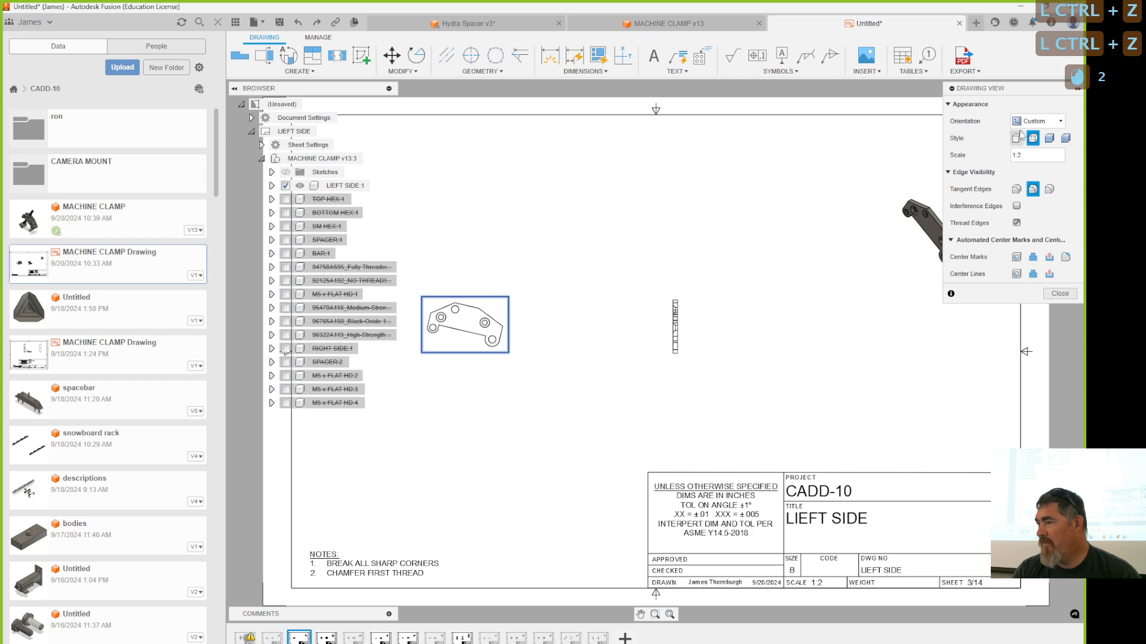
{"action": "left_click", "coordinate": [1039, 122]}
{"action": "left_click", "coordinate": [1042, 158]}
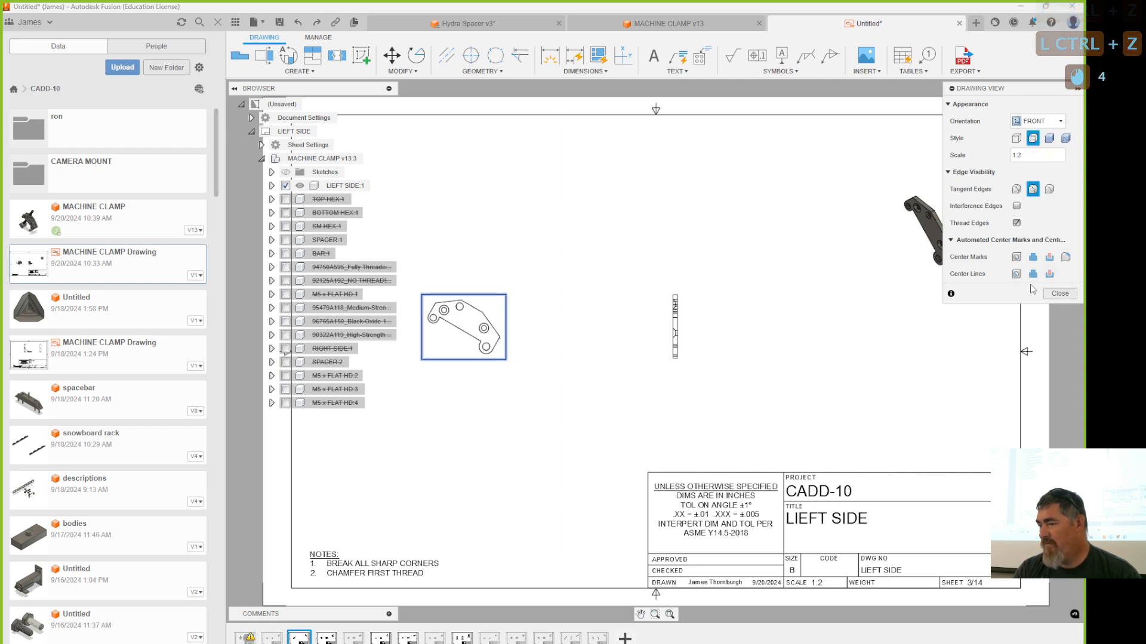
{"action": "left_click", "coordinate": [1059, 294]}
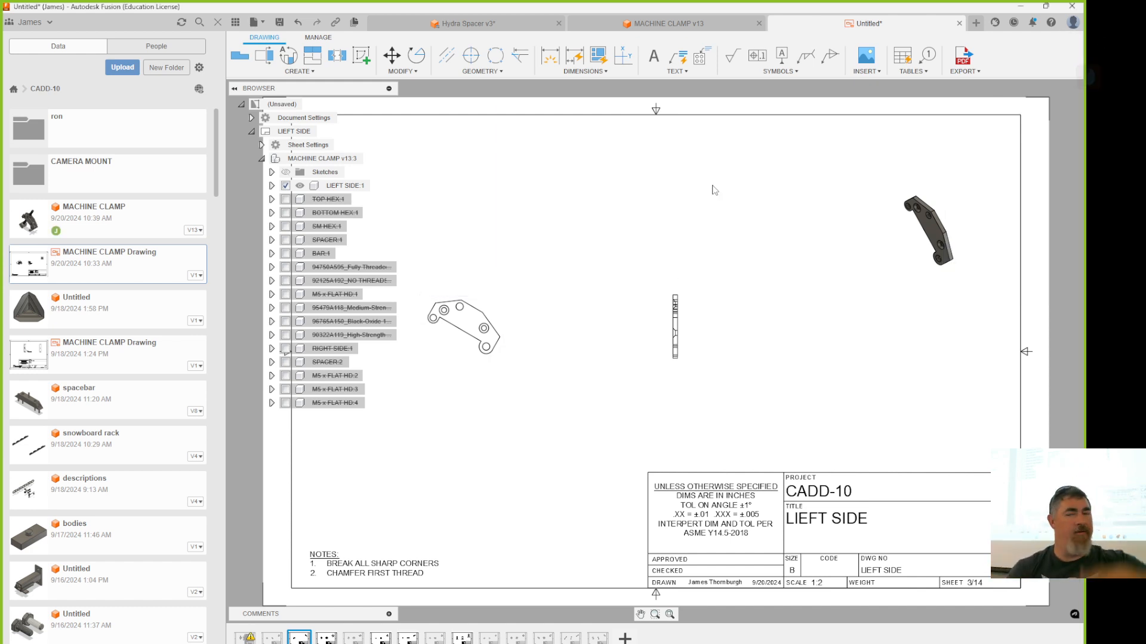
- Rotate the front view about its lower-edge corner, using a reference along that edge, so the plate's lower edge is horizontal
{"action": "scroll", "coordinate": [715, 190], "scroll_direction": "up", "scroll_amount": 3}
{"action": "left_click", "coordinate": [416, 56]}
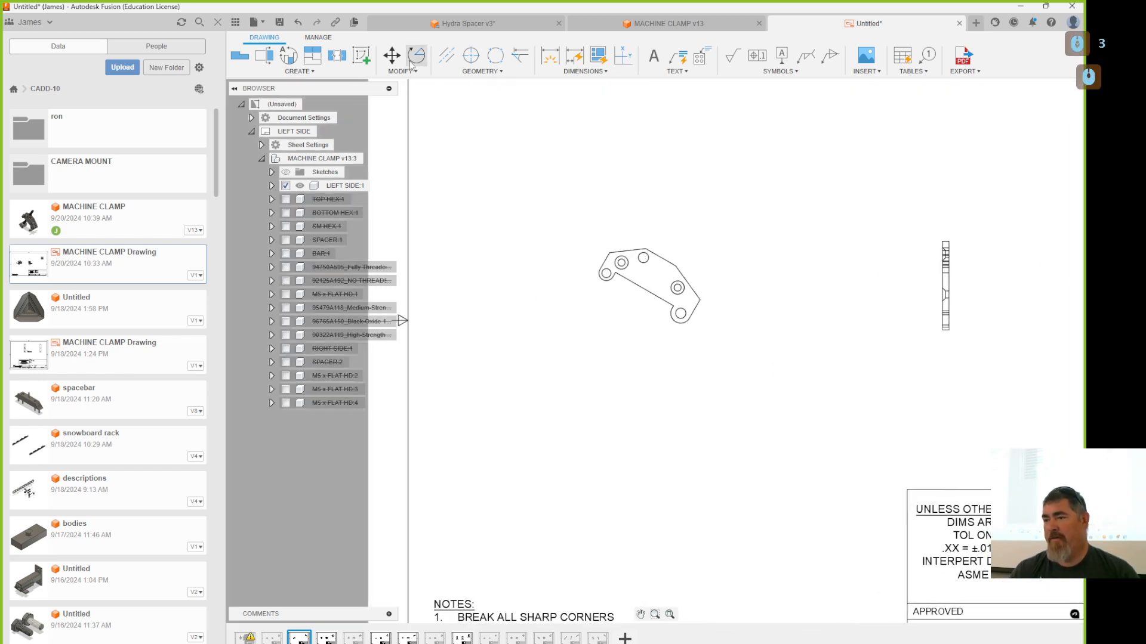
{"action": "left_click", "coordinate": [651, 278]}
{"action": "left_click", "coordinate": [1005, 119]}
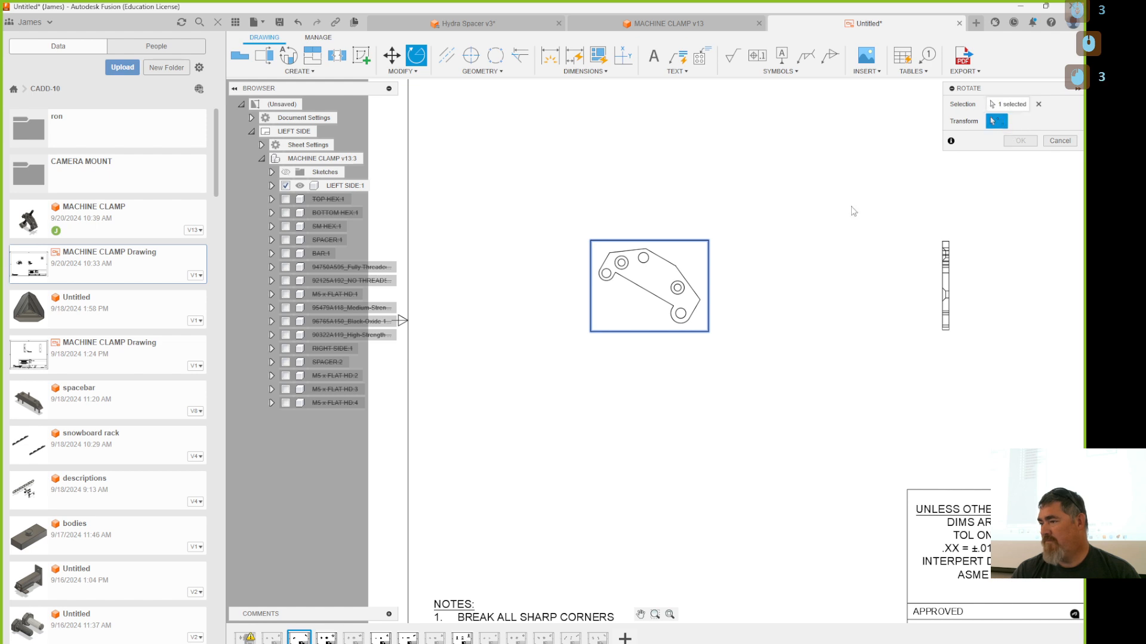
{"action": "left_click", "coordinate": [680, 311]}
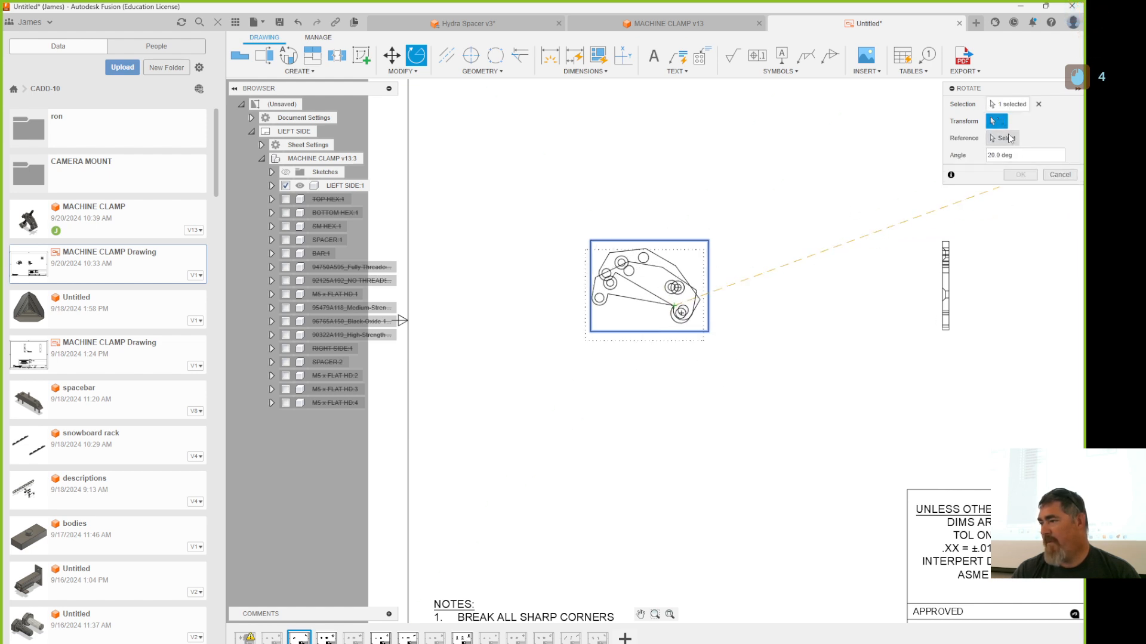
{"action": "left_click", "coordinate": [1011, 163]}
{"action": "left_click", "coordinate": [678, 288]}
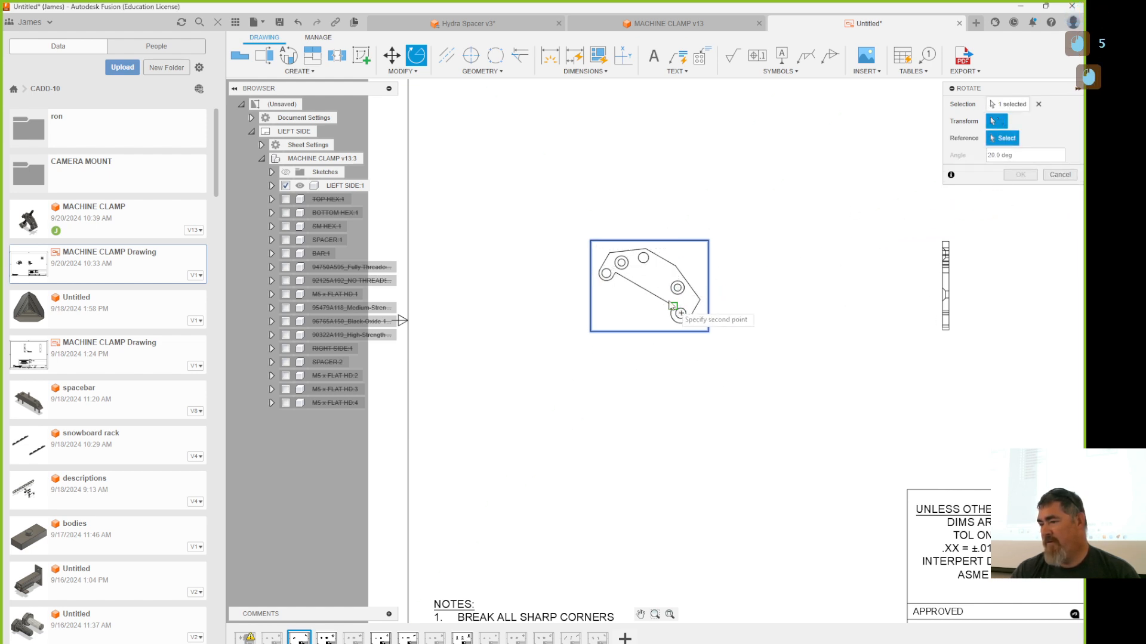
{"action": "left_click", "coordinate": [540, 304]}
{"action": "left_click", "coordinate": [1018, 143]}
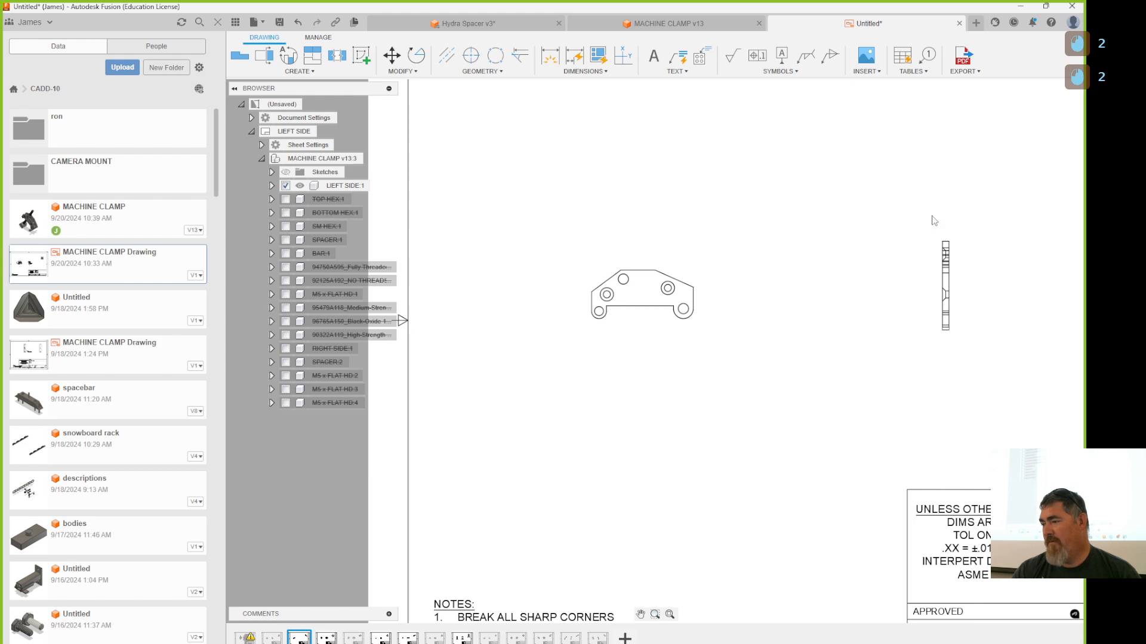
- Delete the old side view and project a new side view from the rotated front view
{"action": "left_click", "coordinate": [941, 298]}
{"action": "key", "text": "Delete"}
{"action": "left_click", "coordinate": [312, 54]}
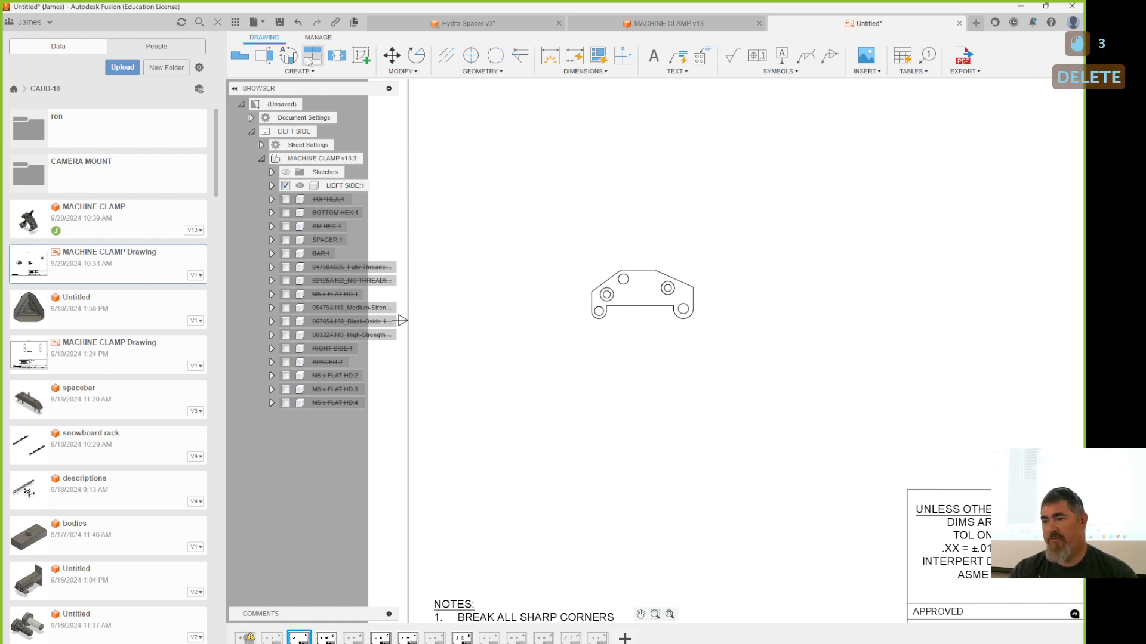
{"action": "left_click", "coordinate": [641, 296]}
{"action": "left_click", "coordinate": [896, 310]}
{"action": "left_click", "coordinate": [930, 286]}
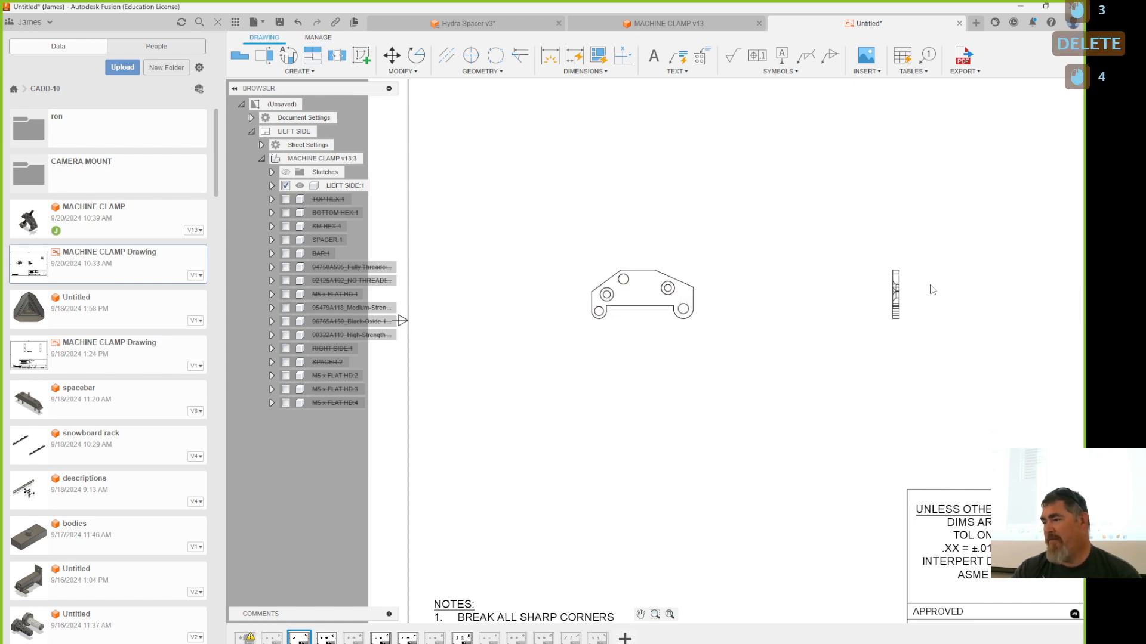
- Switch to the MACHINE CLAMP design and delete the captured position at the end of the timeline
{"action": "middle_click_drag", "start_coordinate": [834, 321], "coordinate": [750, 327]}
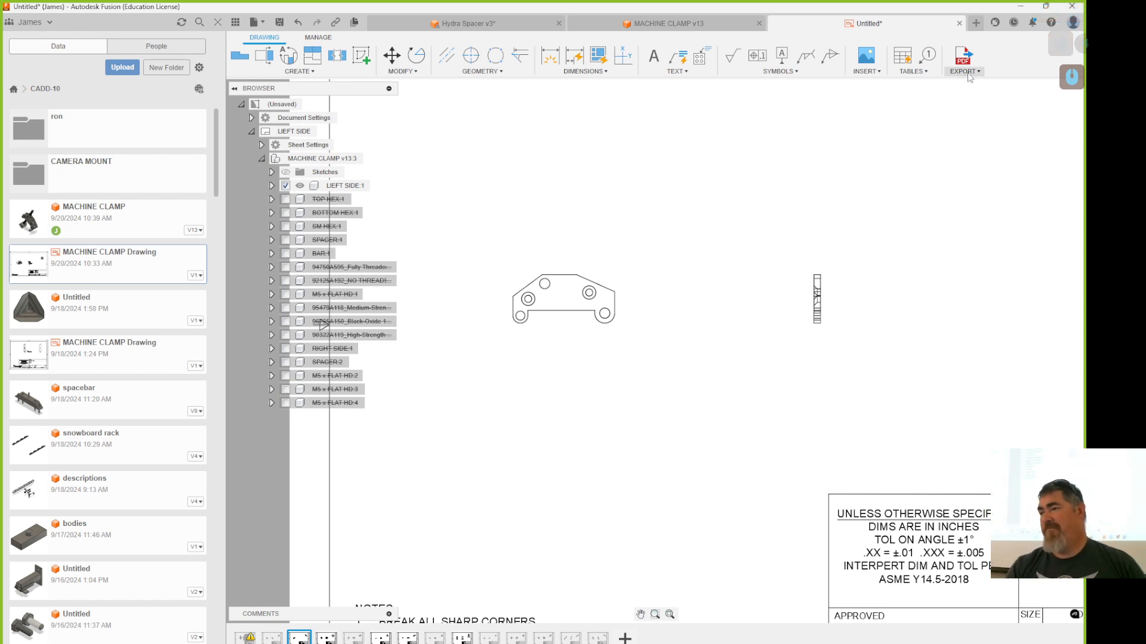
{"action": "left_click", "coordinate": [660, 23]}
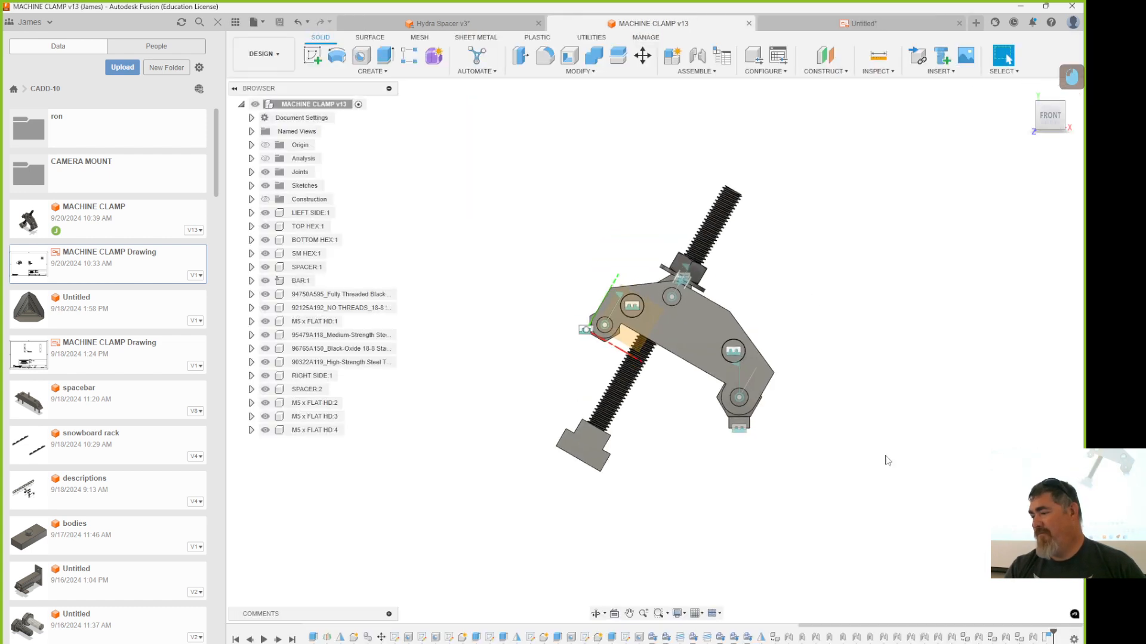
{"action": "left_click", "coordinate": [1049, 638]}
{"action": "key", "text": "Delete"}
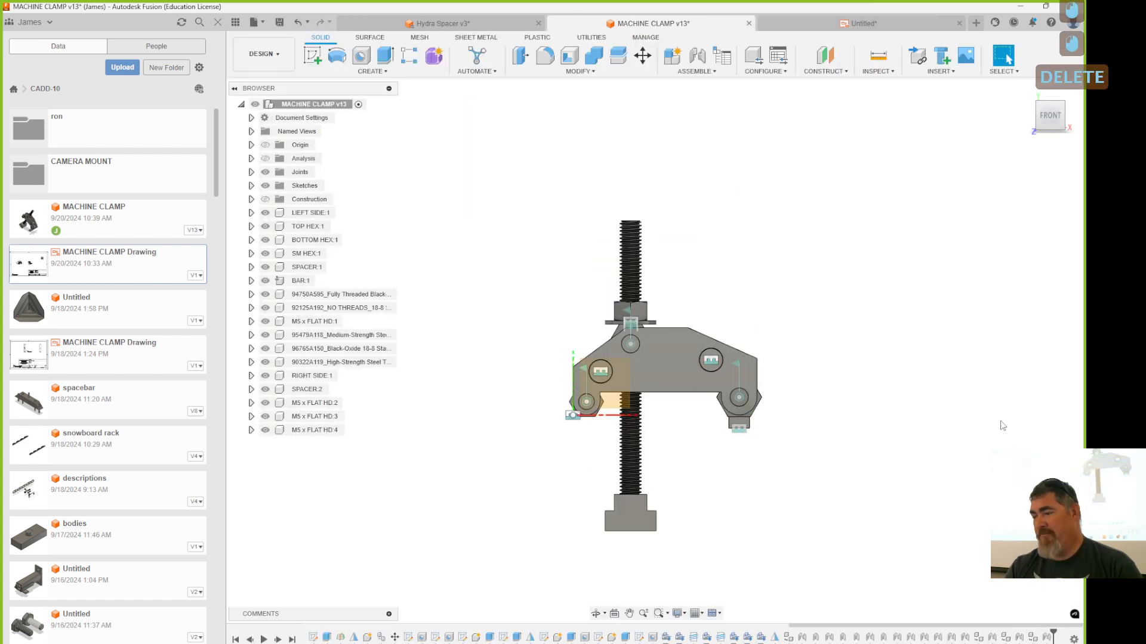